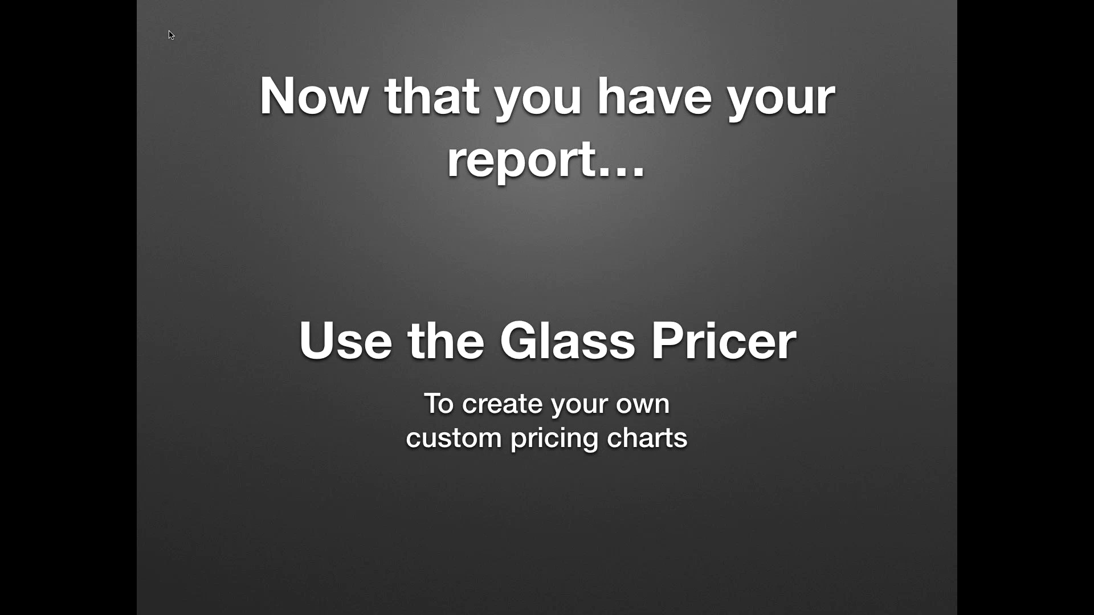
Step: Switch from the slides to the FrameReady price codes and open the Price Comparison from the Conservation Clear glazing record
key("Escape")
key("super+Tab")
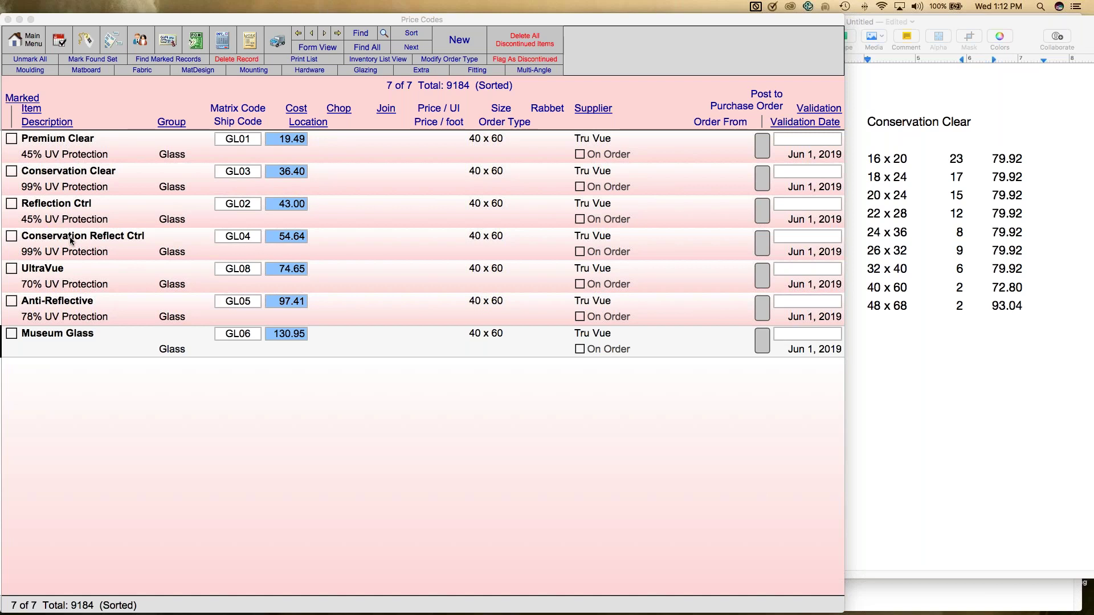
left_click(67, 179)
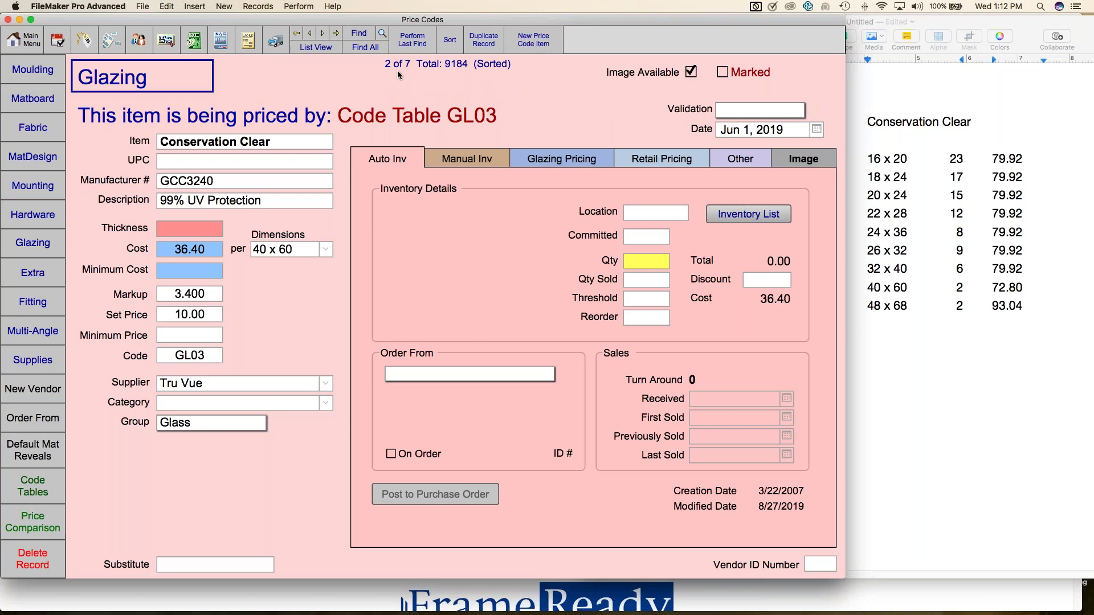
left_click(56, 520)
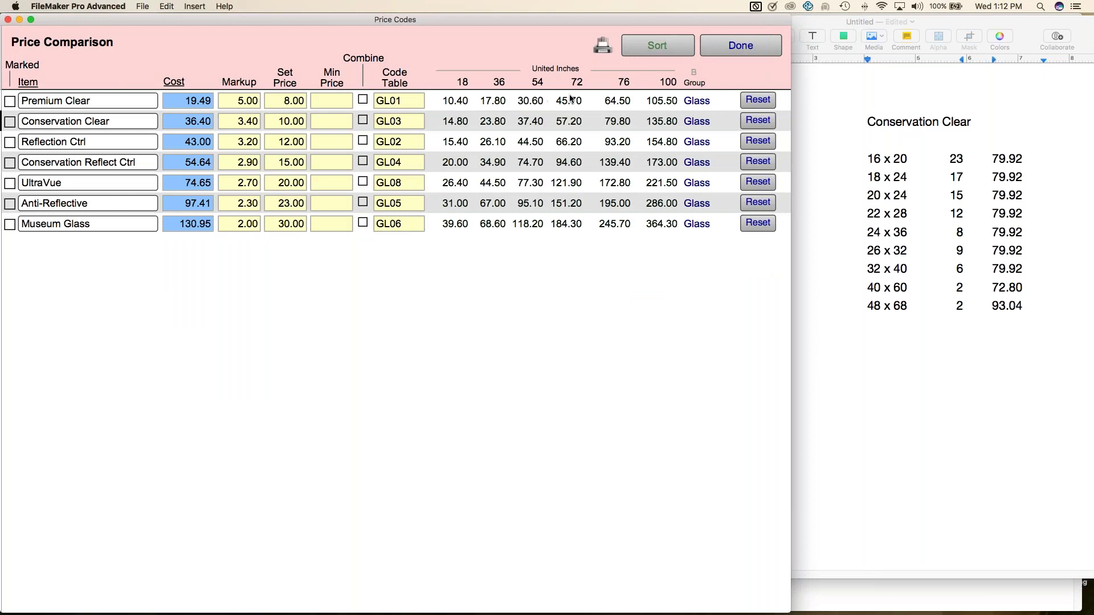
Step: Reset the pricing of all seven glass items in the price comparison, from Premium Clear down to Museum Glass
left_click(759, 103)
left_click(758, 121)
left_click(760, 143)
left_click(759, 163)
left_click(758, 183)
left_click(757, 204)
left_click(758, 223)
mouse_move(336, 613)
left_click(897, 288)
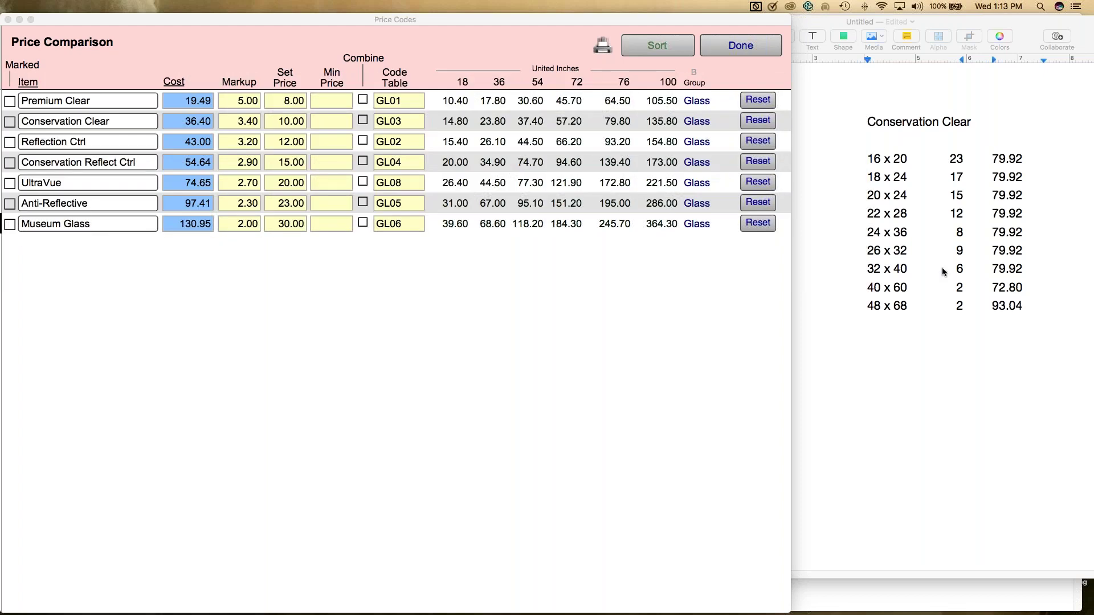
left_click(380, 372)
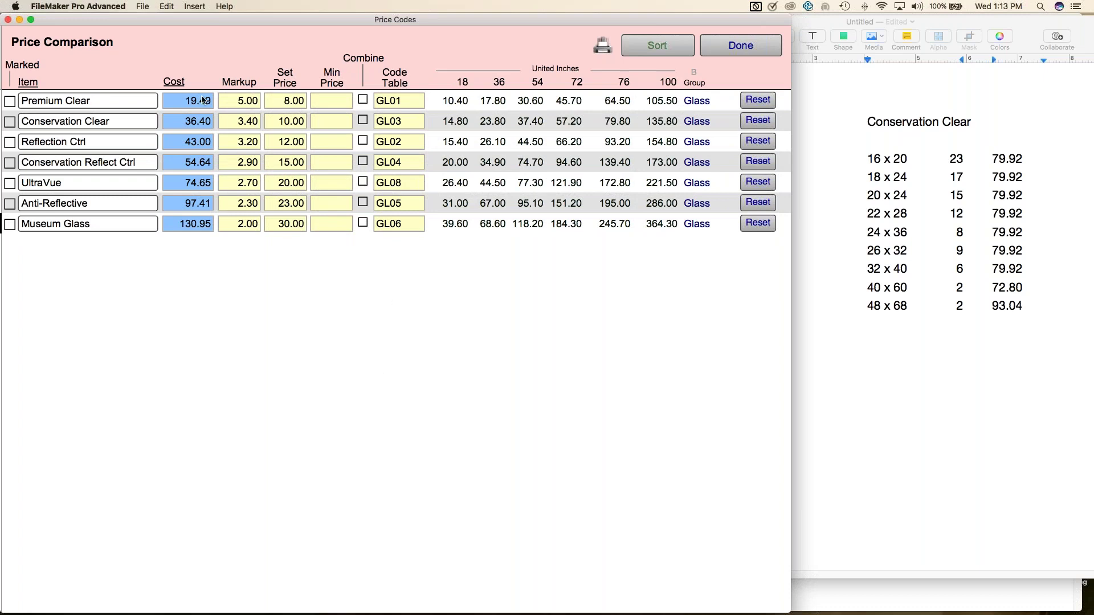
Step: Set the markup formula of Premium Clear to 6 in the price comparison
key("Tab")
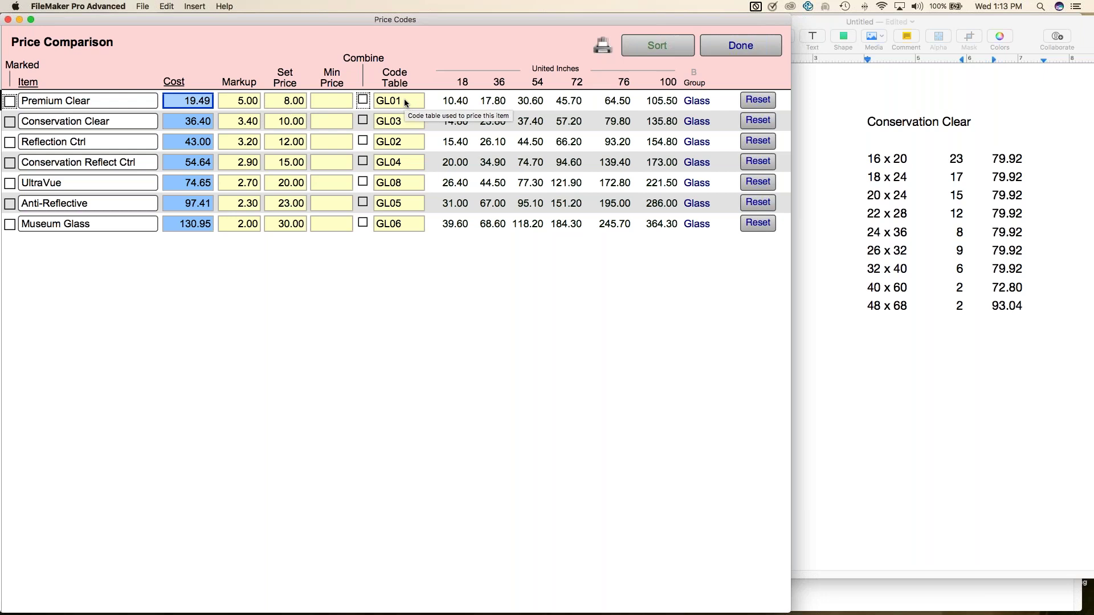
left_click(238, 101)
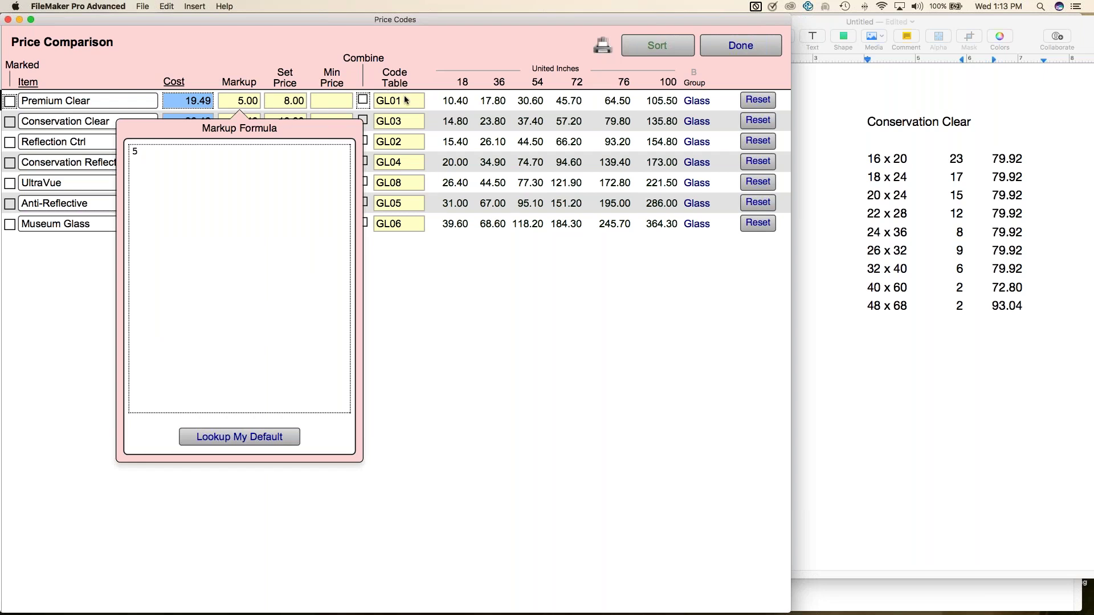
left_click(146, 153)
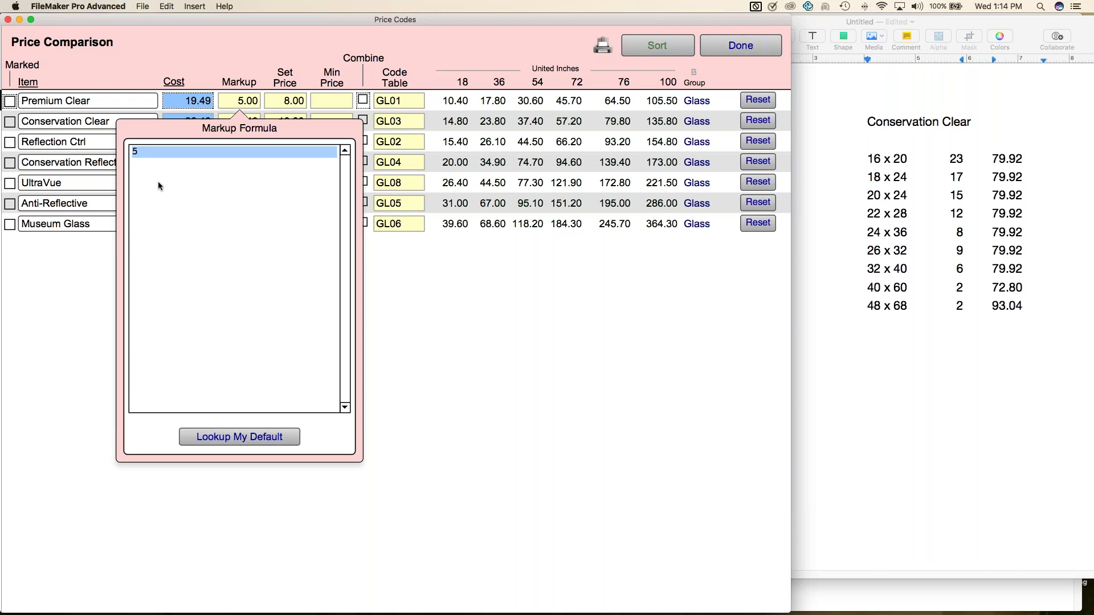
type("6")
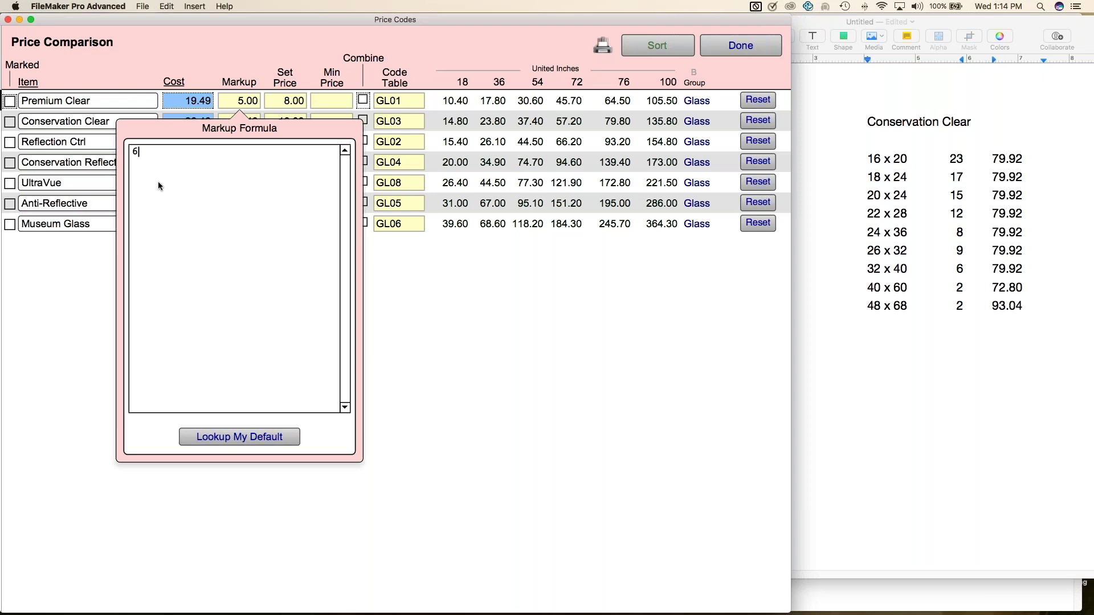
left_click(464, 100)
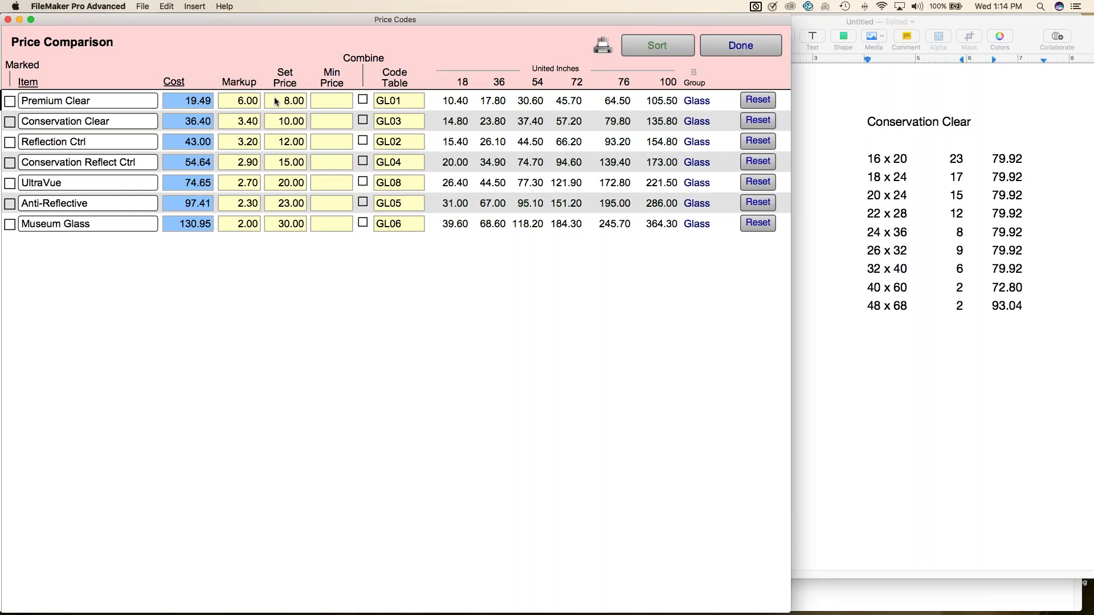
Step: Restore the Premium Clear markup formula to 5
left_click(240, 103)
left_click(141, 153)
type("5")
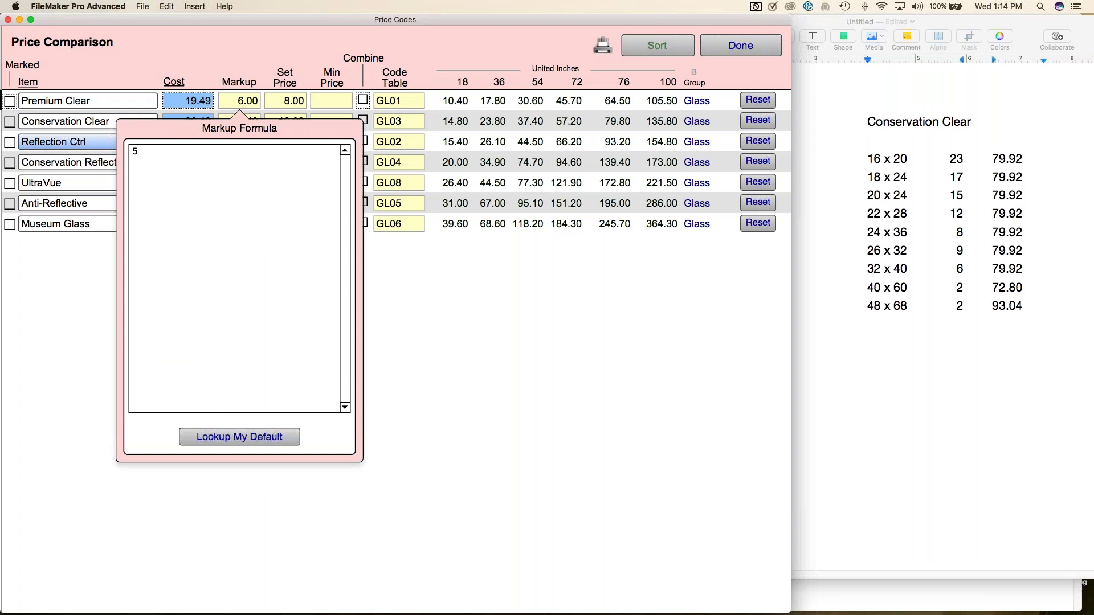
left_click(415, 268)
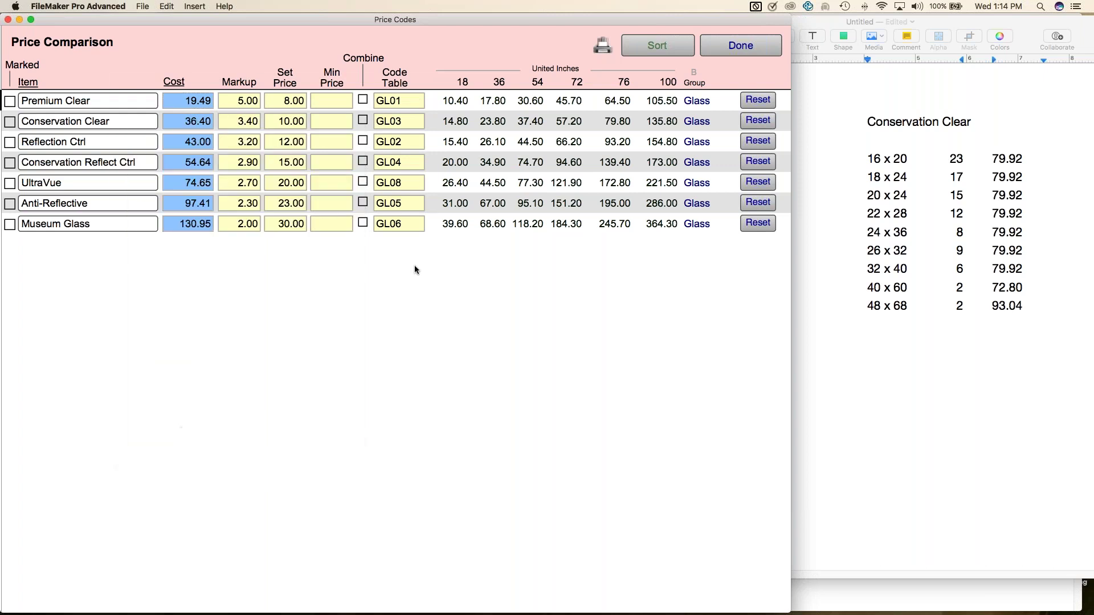
Step: Open the Glass Pricer from the glazing pricing of the Conservation Clear record
left_click(136, 123)
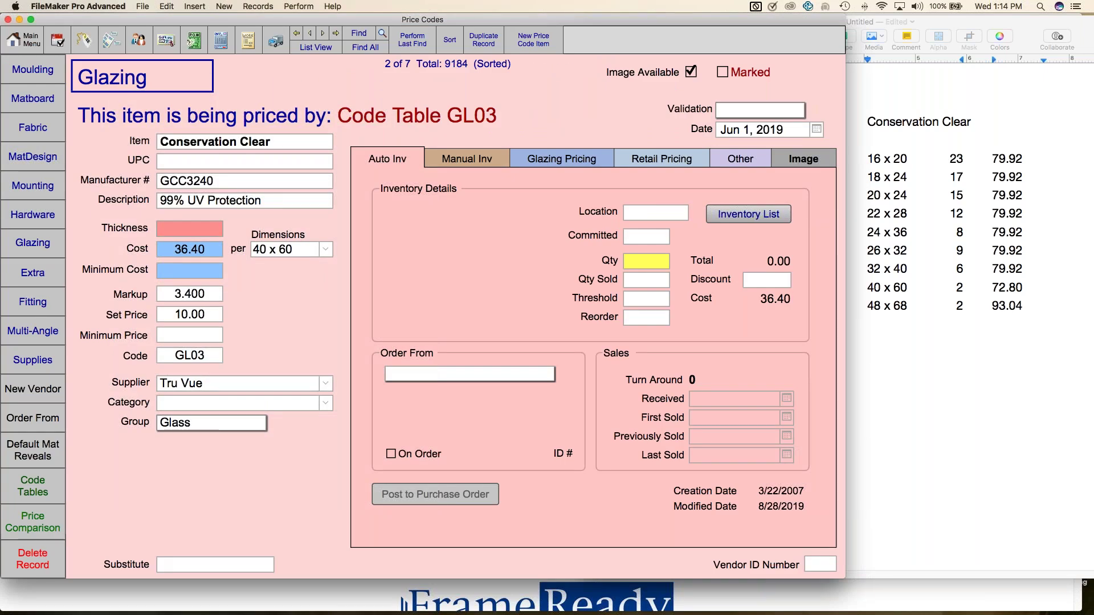
left_click(573, 163)
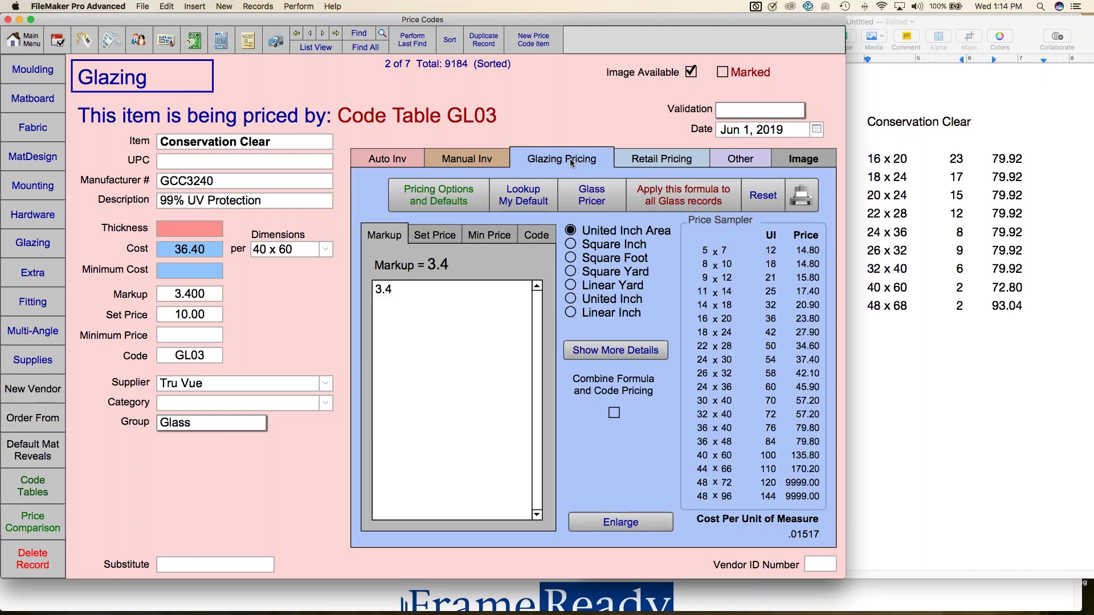
left_click(609, 199)
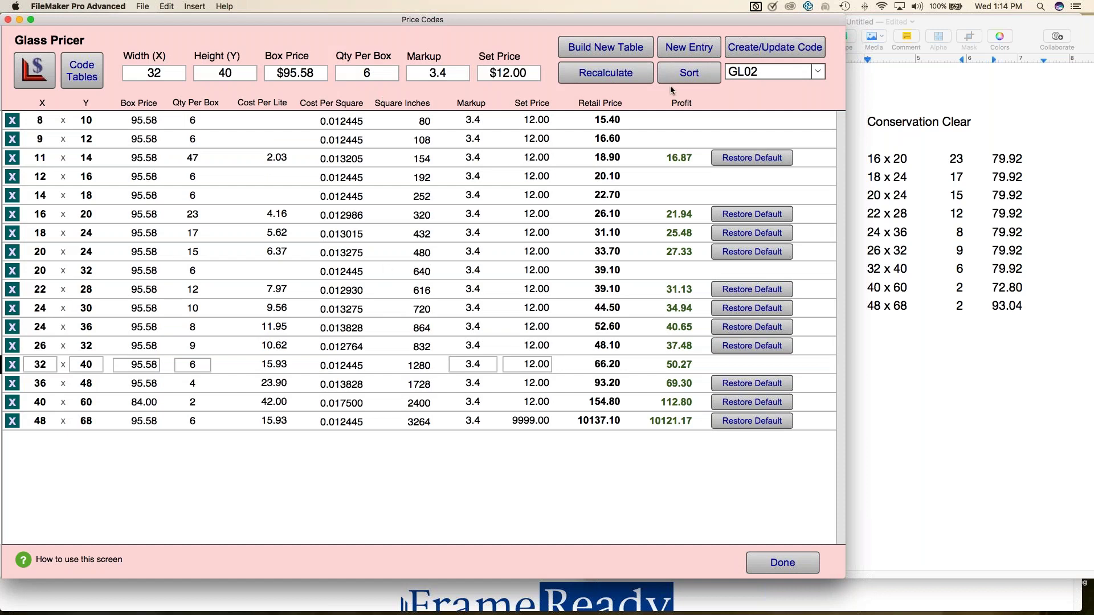
Step: Clear the code table, set price, markup, quantity per box, box price, height and width entries in the Glass Pricer header
left_click(763, 71)
key("shift+Tab")
key("BackSpace")
key("shift+Tab")
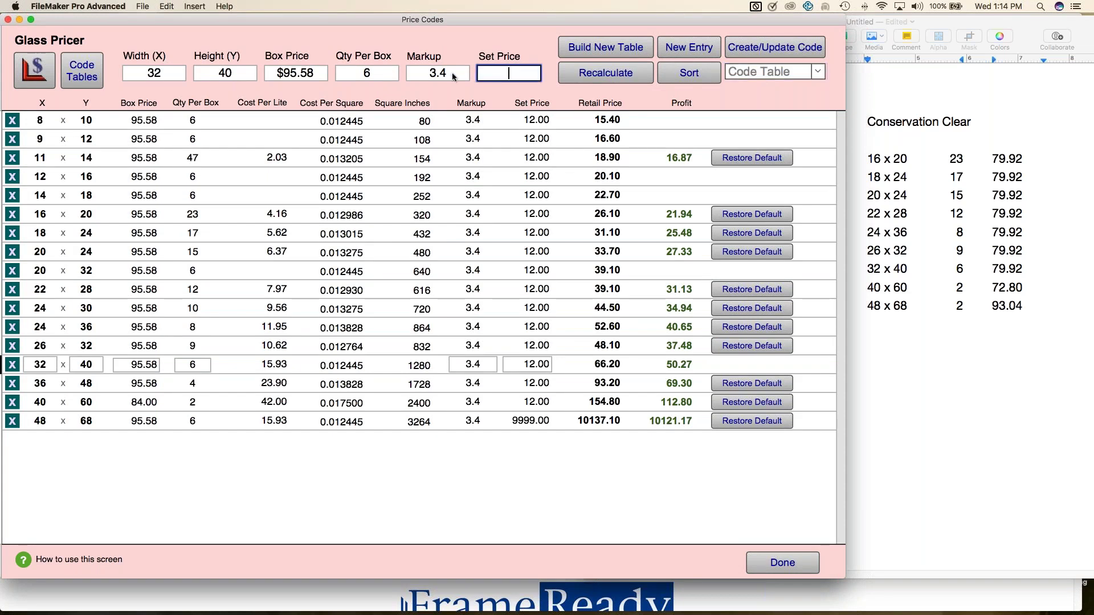
key("BackSpace")
key("shift+Tab")
key("BackSpace")
key("shift+Tab")
key("BackSpace")
key("shift+Tab")
key("BackSpace")
key("shift+Tab")
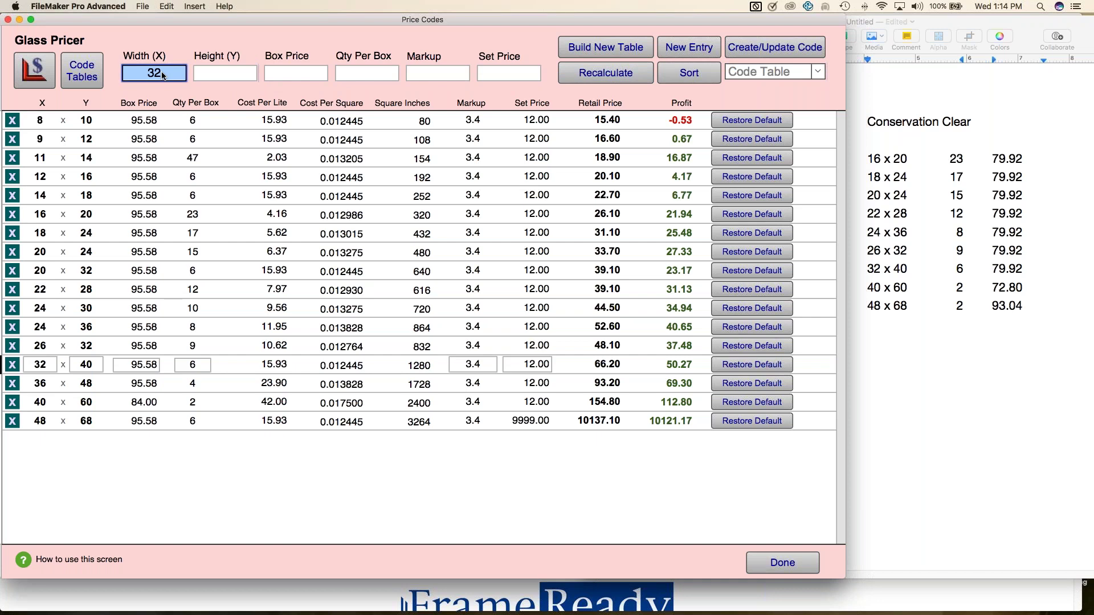
key("BackSpace")
left_click(881, 37)
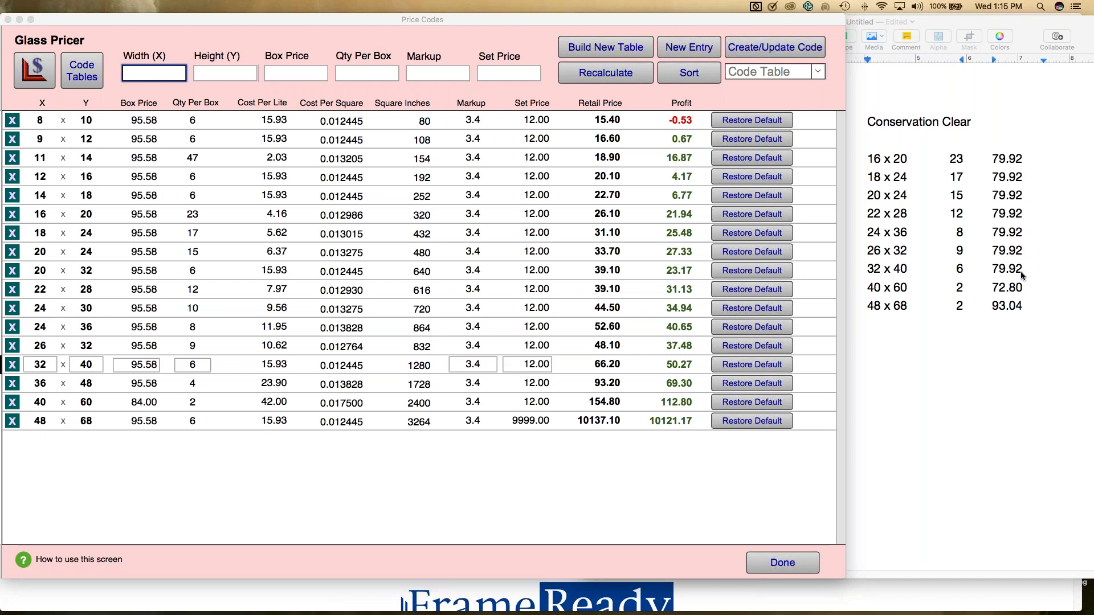
Step: Enter the Conservation Clear base box: width 32, height 40, box price 79.92 and 6 lites per box
left_click(168, 79)
type("32")
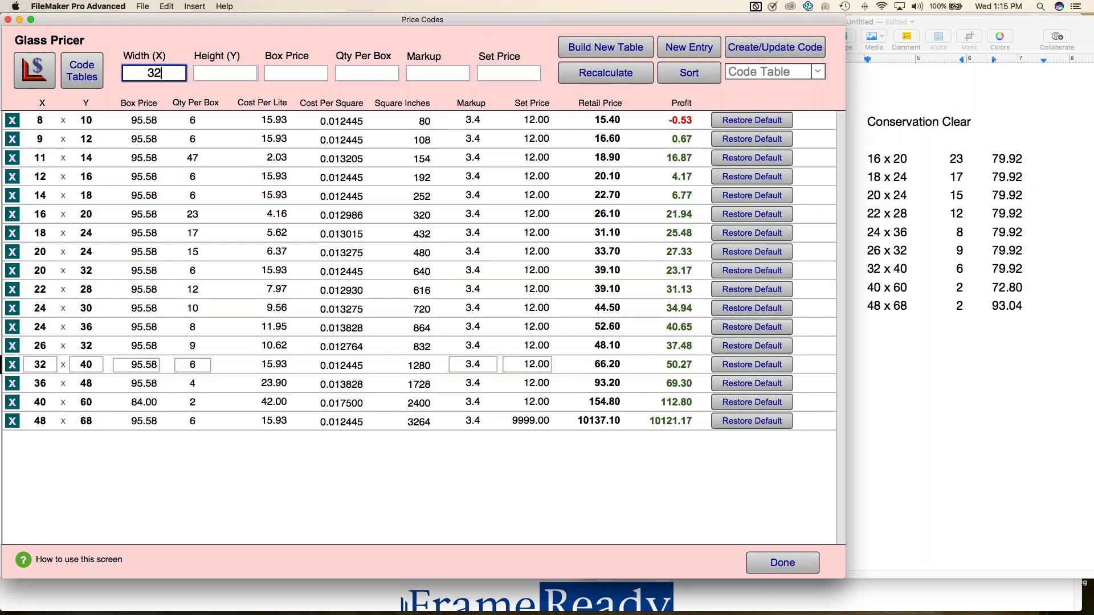
key("Tab")
type("40")
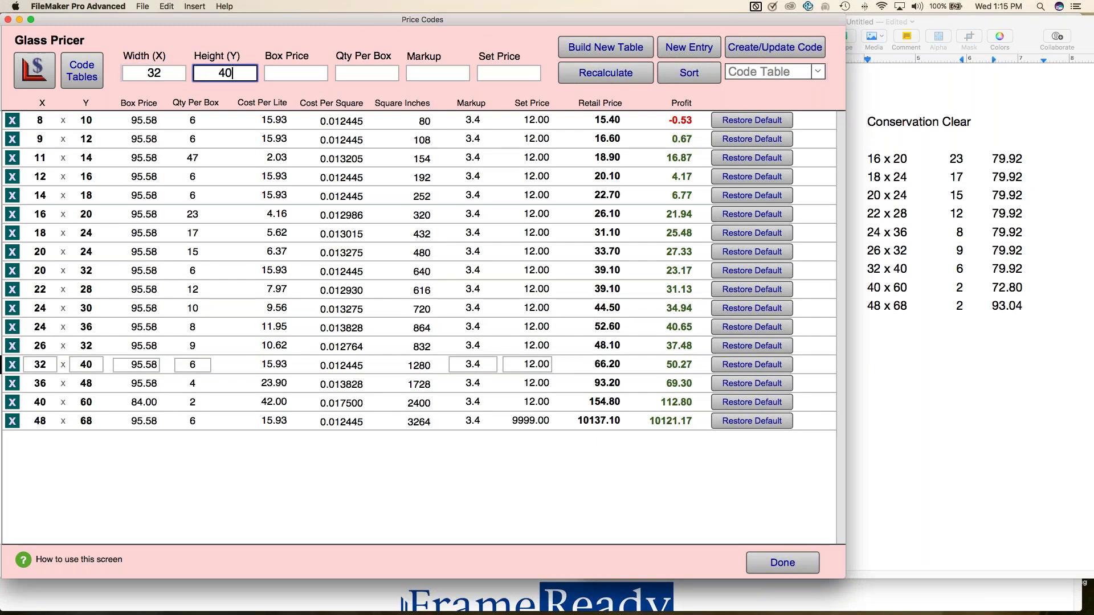
left_click(291, 69)
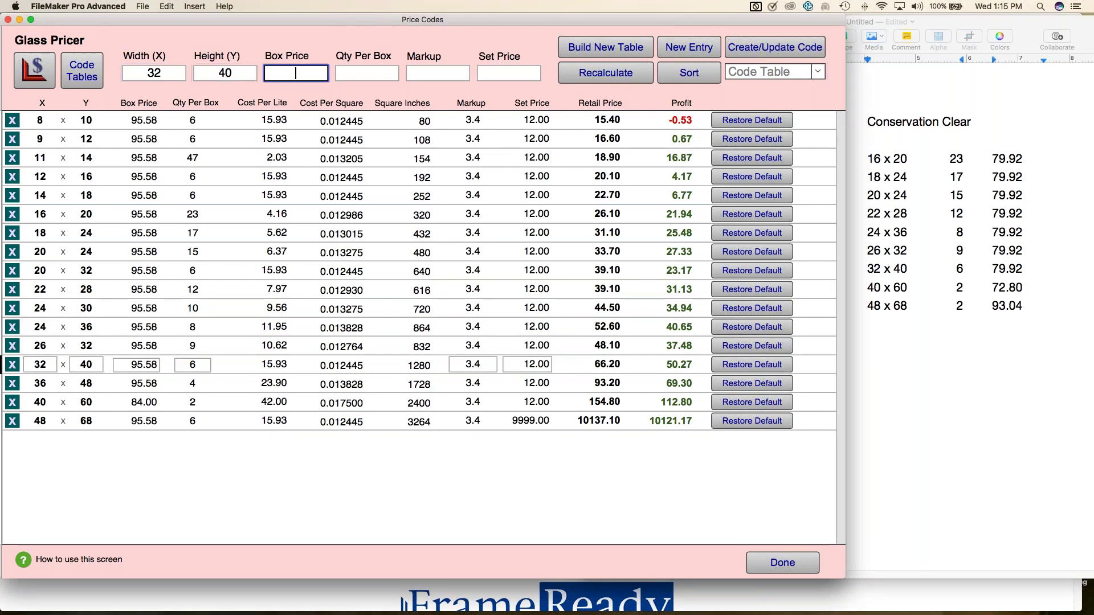
type("79.92")
key("Tab")
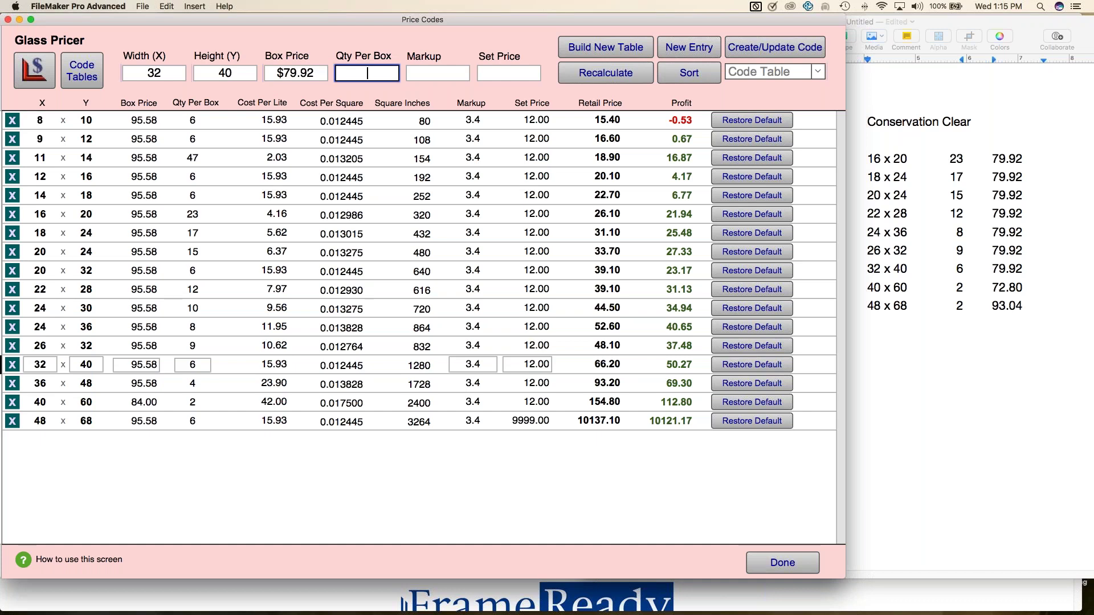
type("6")
Step: Set the markup to 3 and the set price to 15, and build a new pricing table
left_click(439, 69)
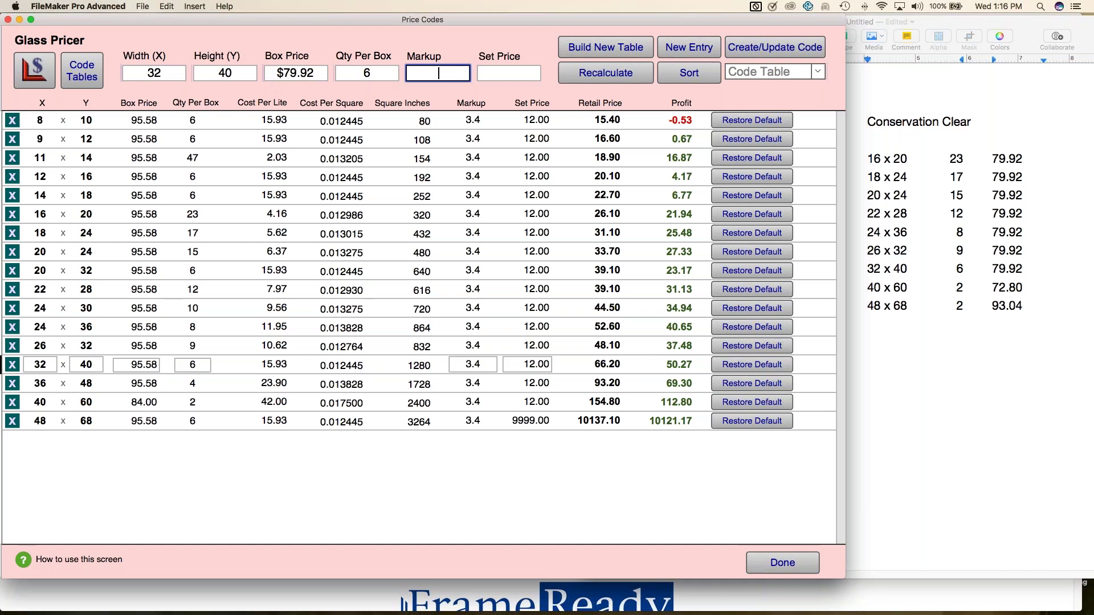
type("3")
left_click(517, 78)
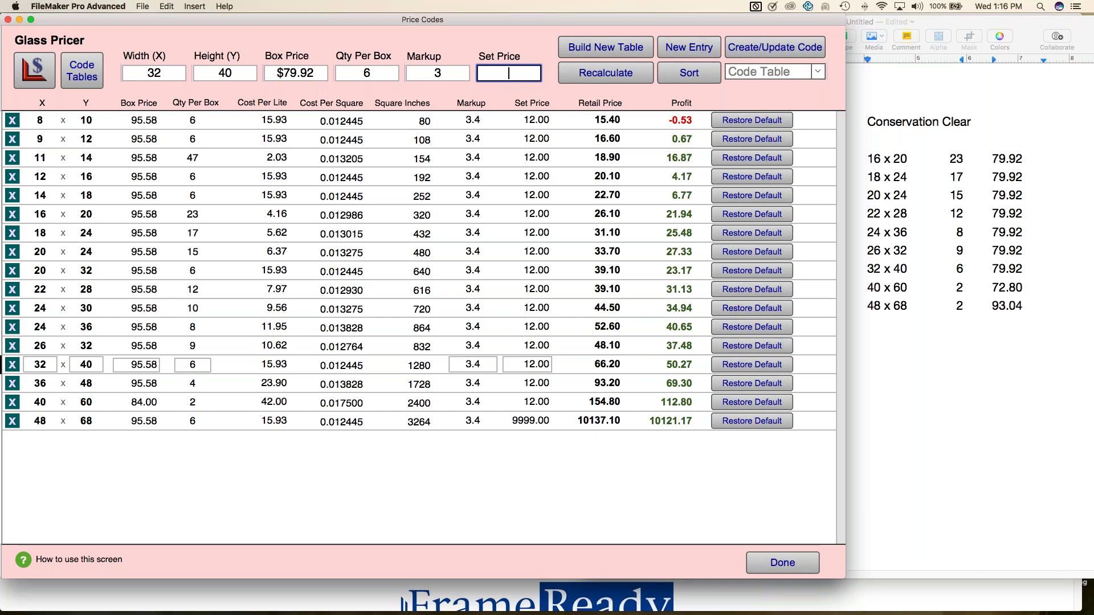
type("15")
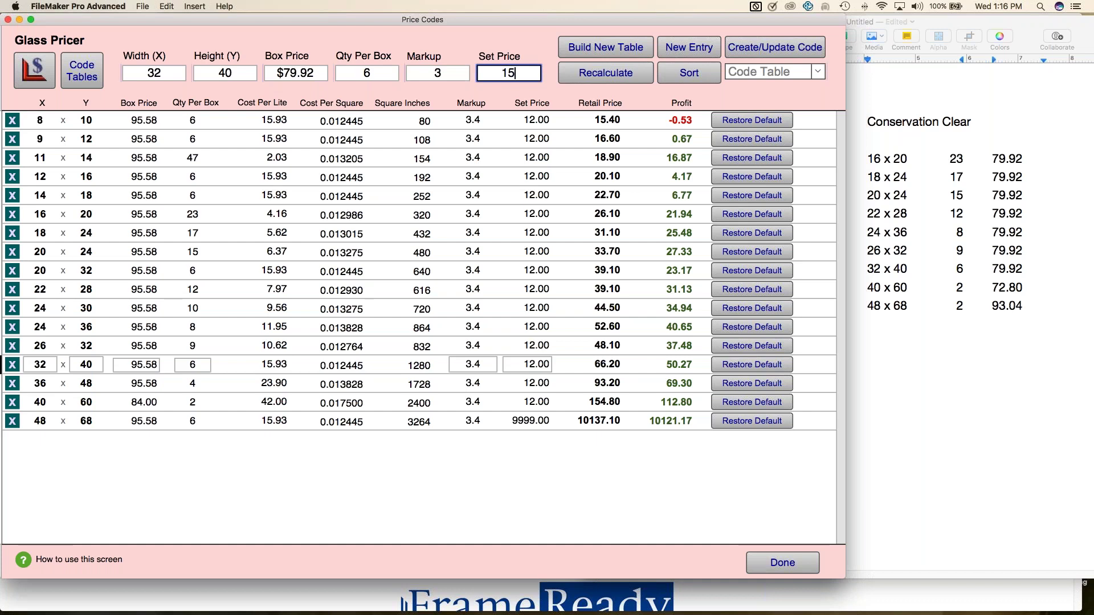
left_click(606, 50)
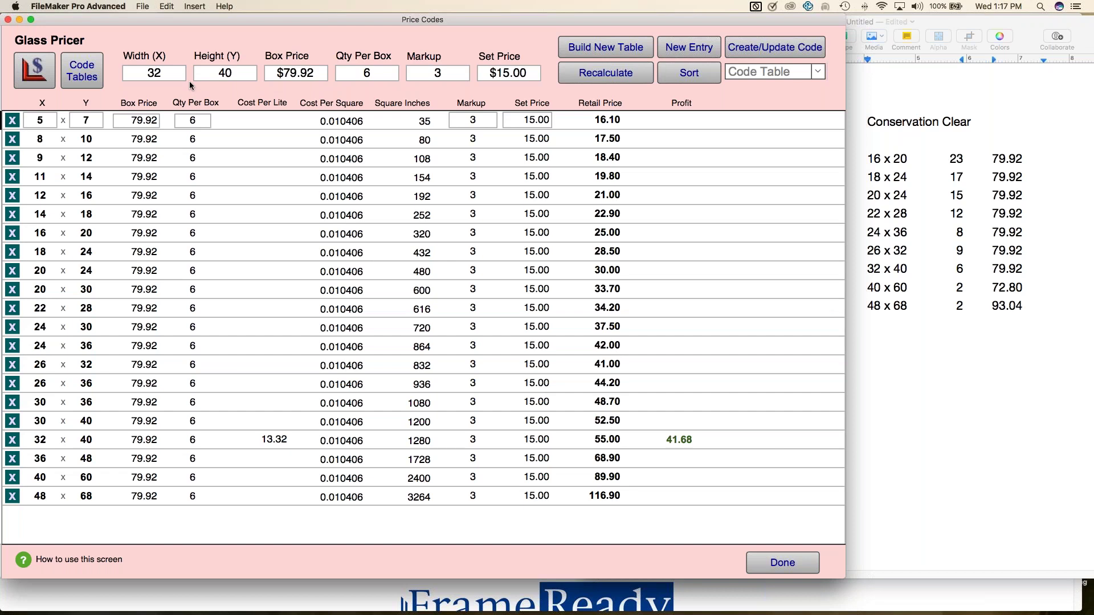
Step: Set the table's markup to 3.2 and recalculate all sizes
scroll(189, 81, "right", 1)
scroll(202, 80, "left", 1)
left_click(454, 73)
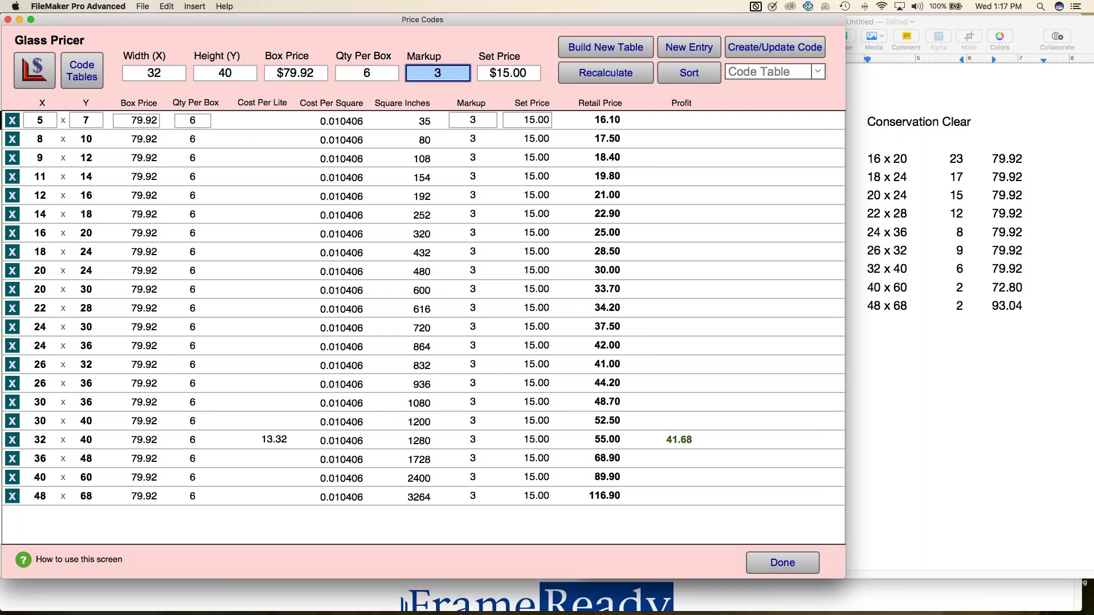
type("3.2")
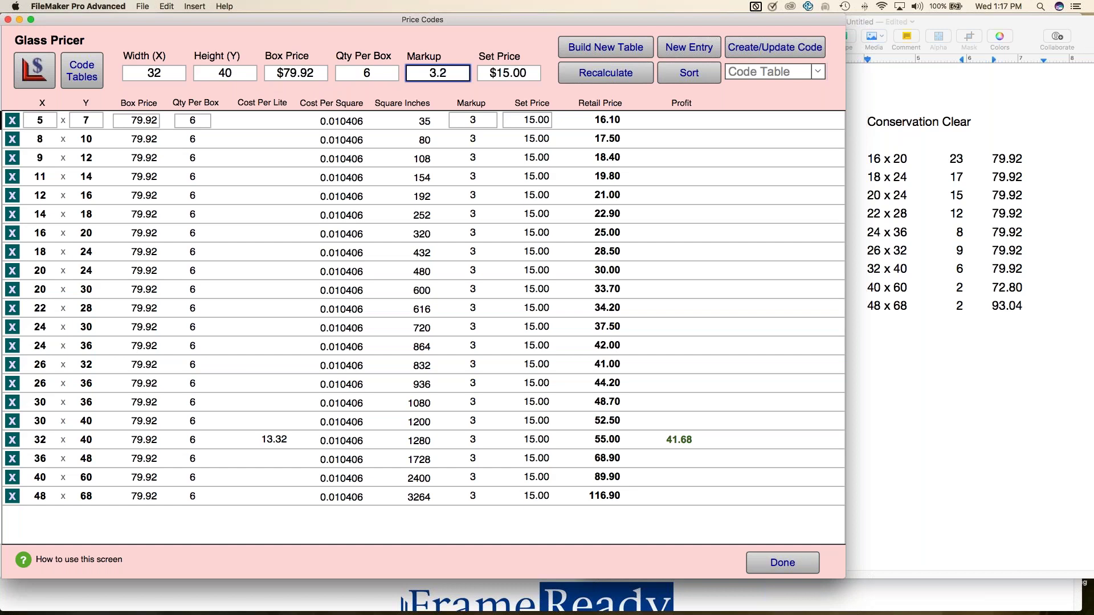
left_click(570, 76)
left_click(570, 75)
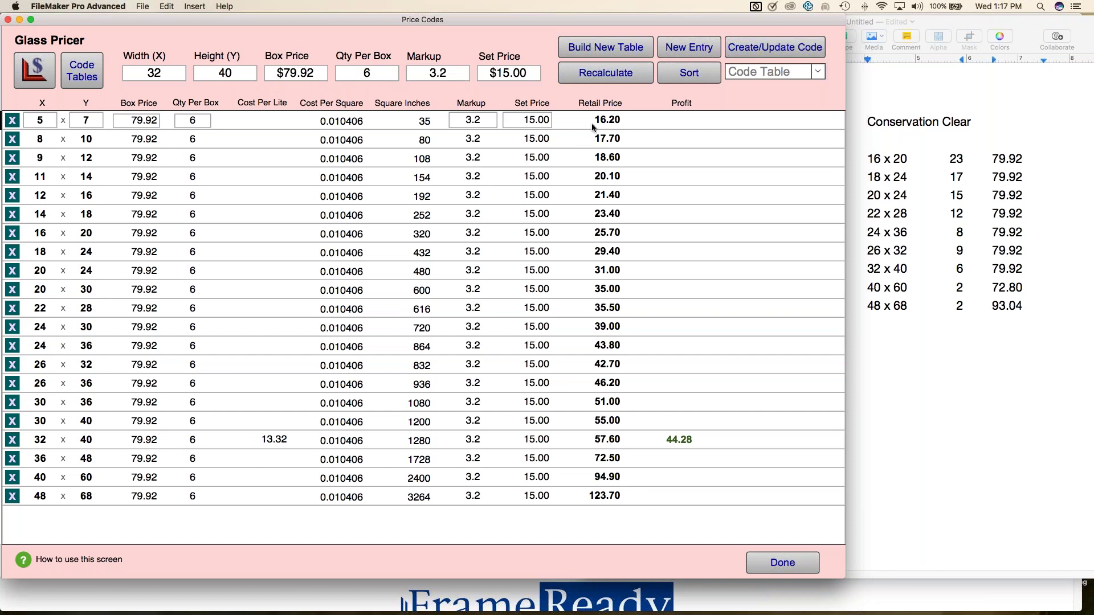
Step: Return the markup to 3 and recalculate the pricing table
left_click(448, 79)
type("3")
key("Return")
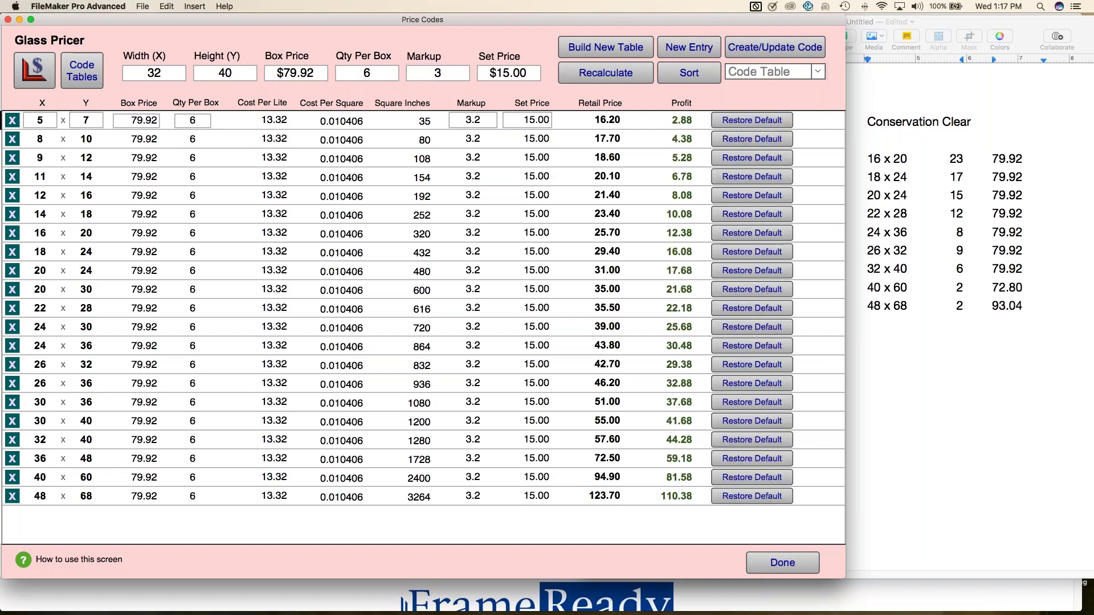
left_click(577, 77)
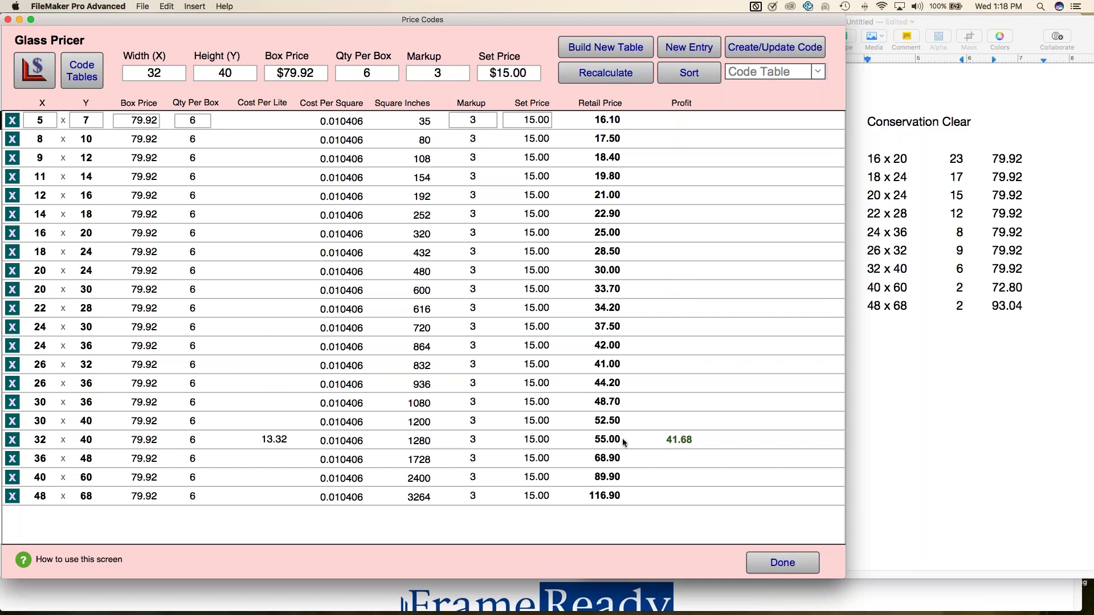
Step: Change the markup to 3.2 again and recalculate the retail prices
left_click(453, 76)
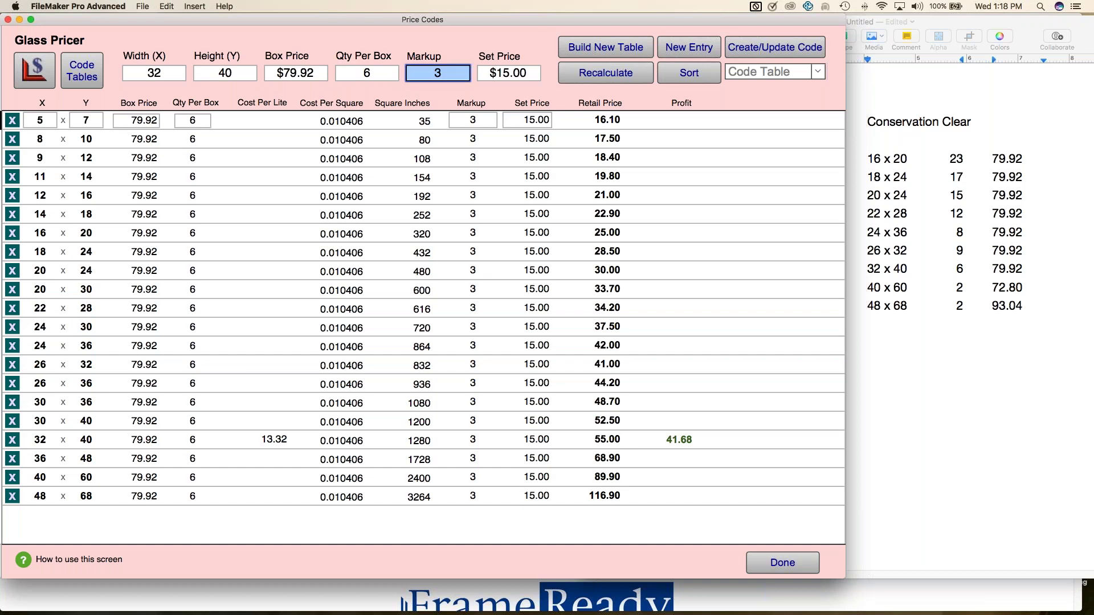
type("3.2")
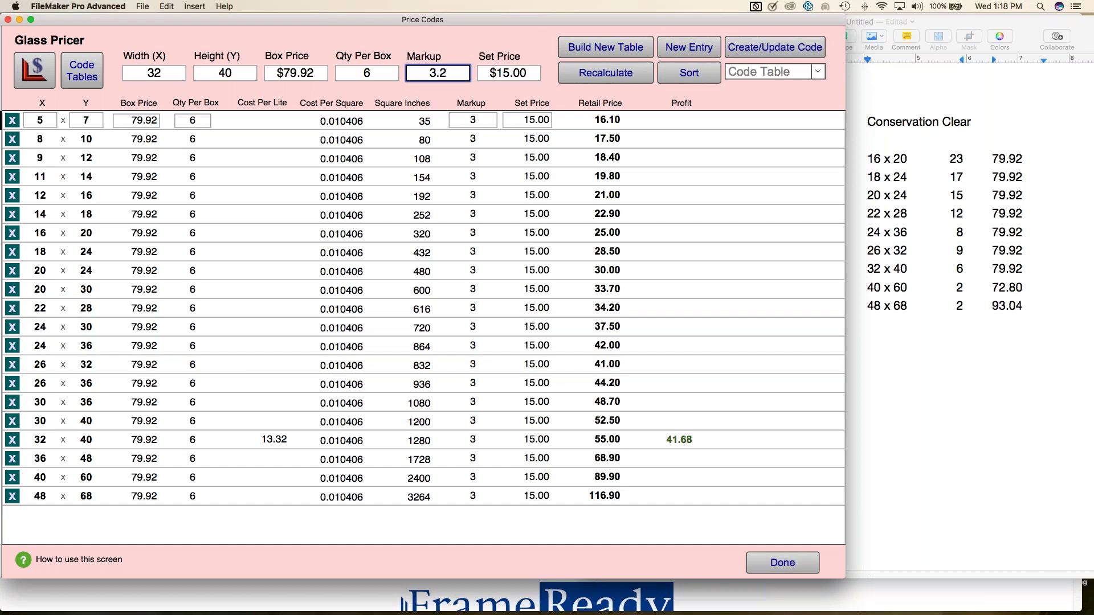
left_click(511, 66)
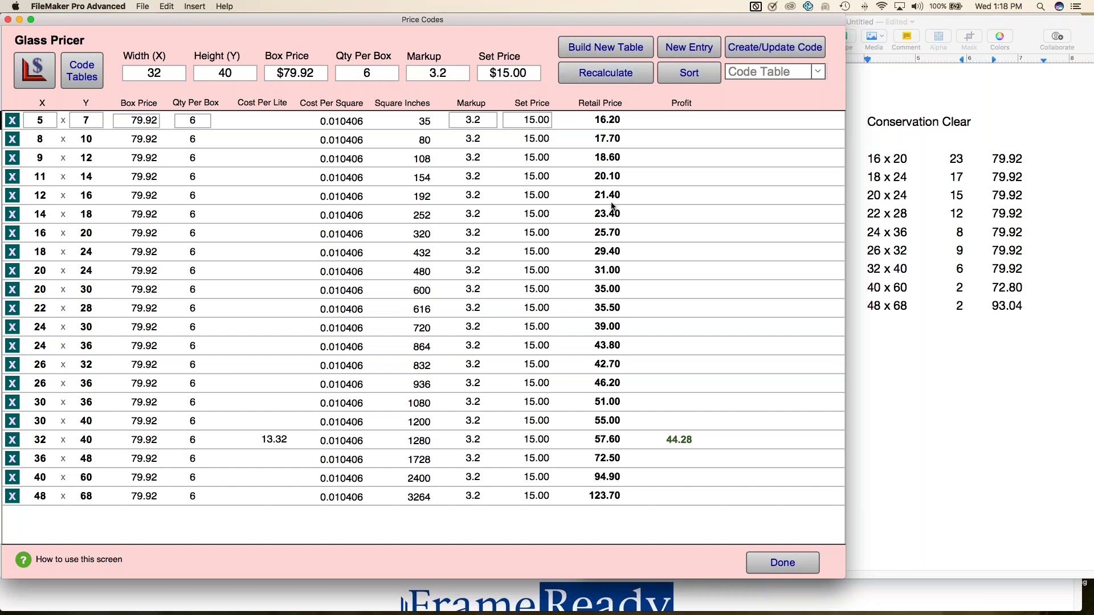
Step: Set the overall set price to 16 and recalculate the pricing table
left_click(531, 74)
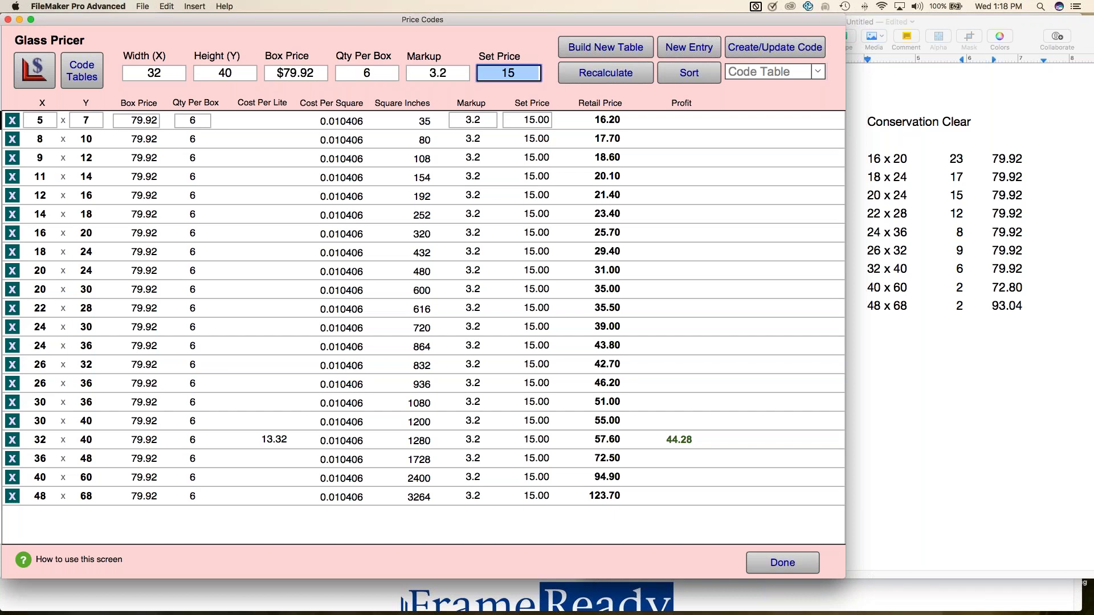
type("16")
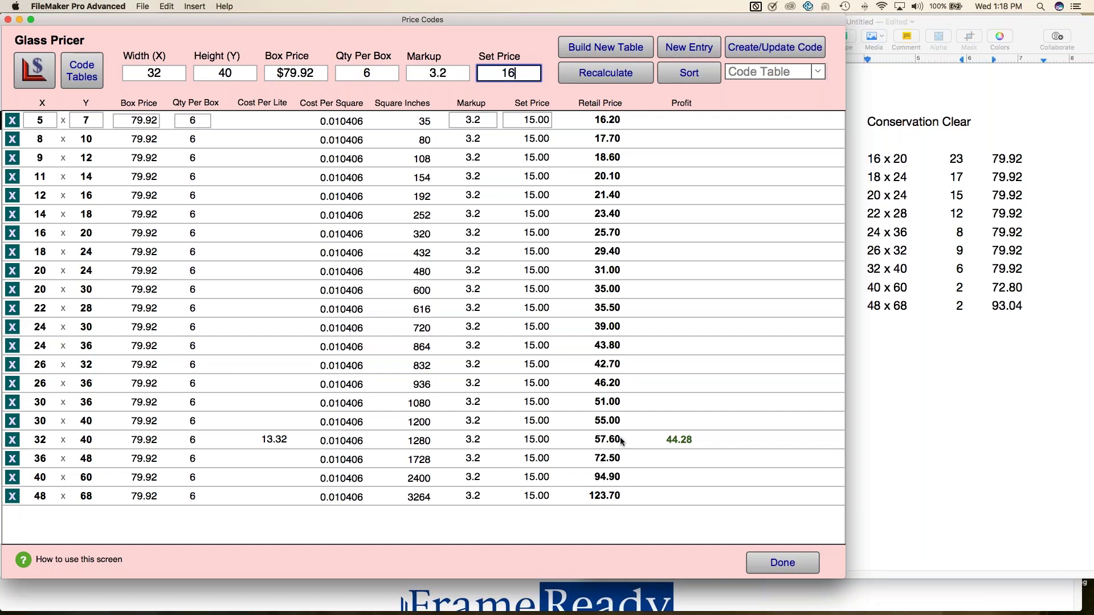
left_click(617, 73)
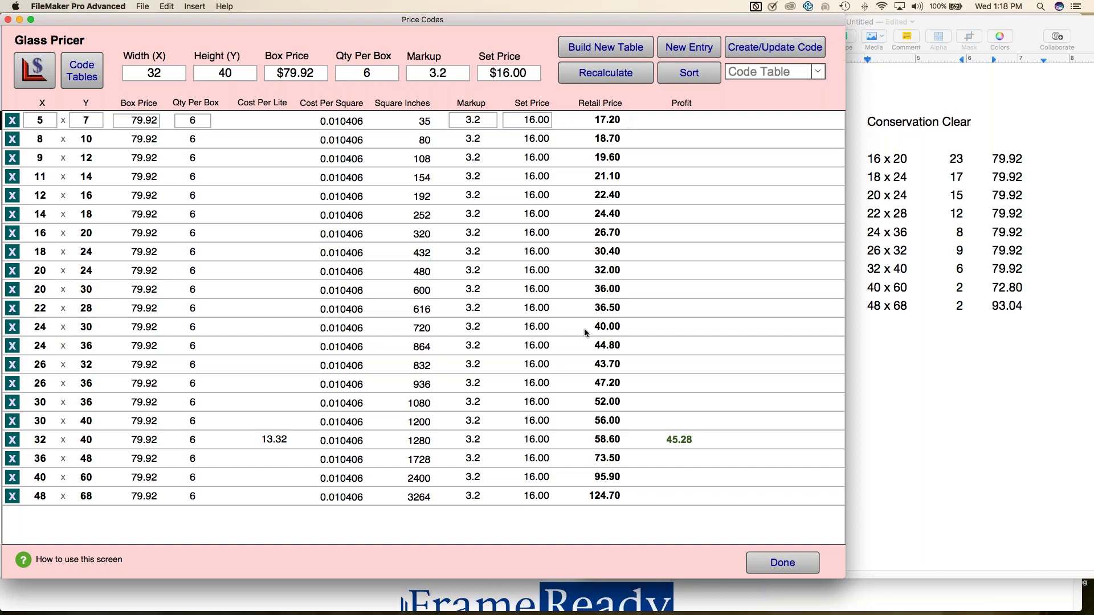
Step: Enter a box price of 72.80 and a quantity of 2 per box for the 40 x 60 size
left_click(143, 481)
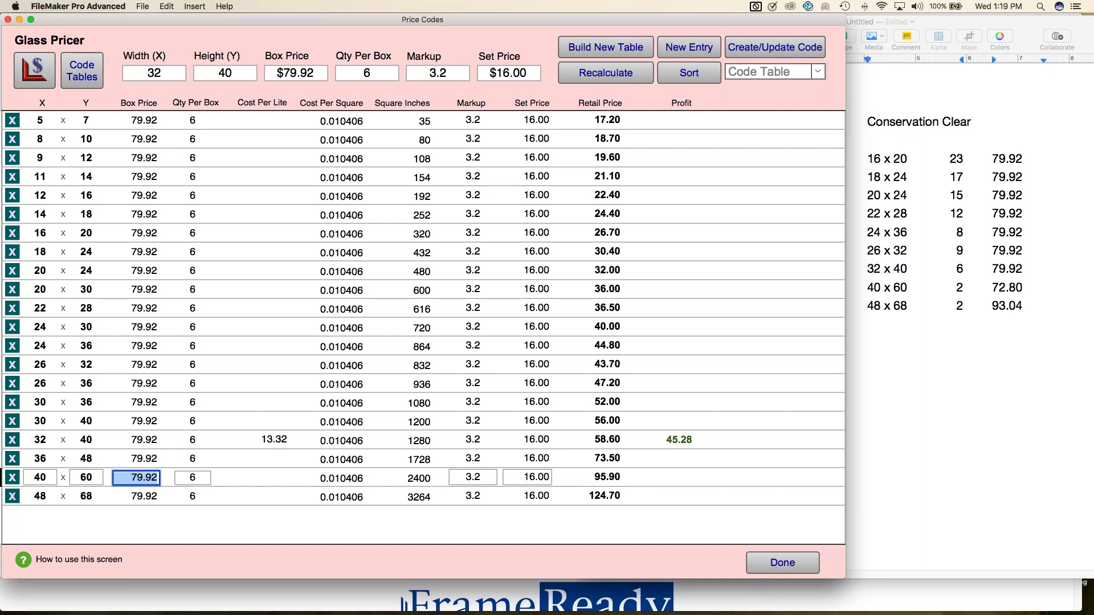
type("72.80")
left_click(194, 478)
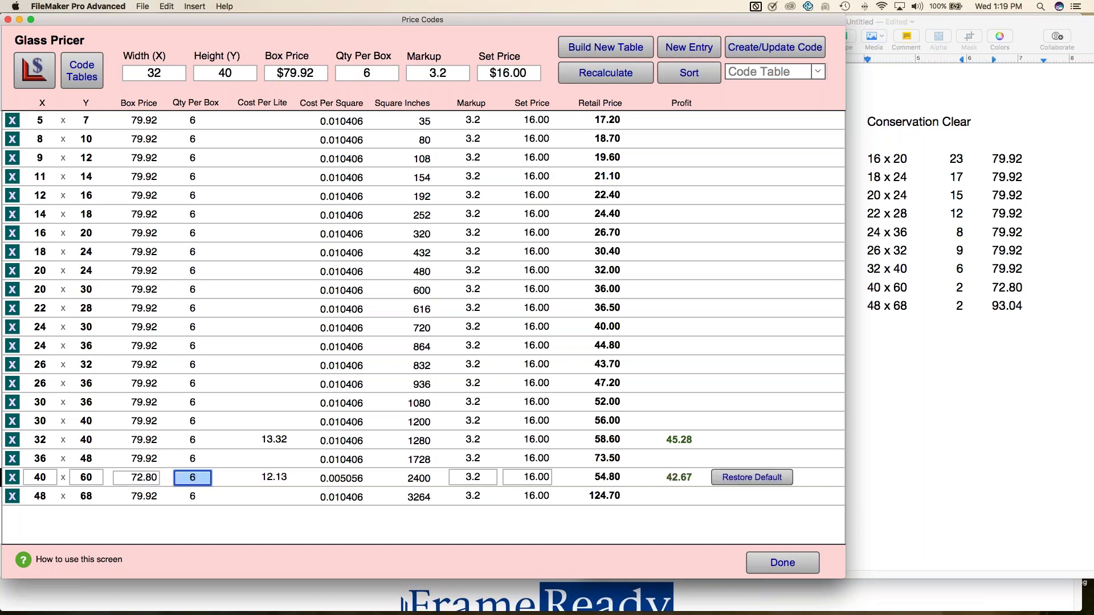
type("2")
left_click(238, 477)
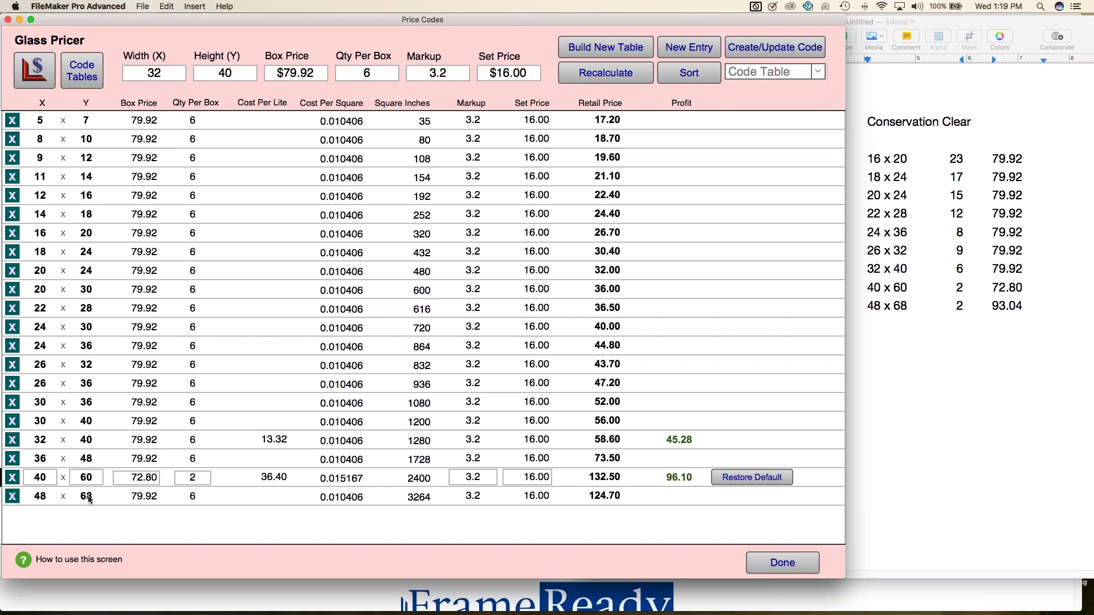
Step: Enter a box price of 93.04 and a quantity of 2 per box for the 48 x 68 size
left_click(147, 500)
type("93")
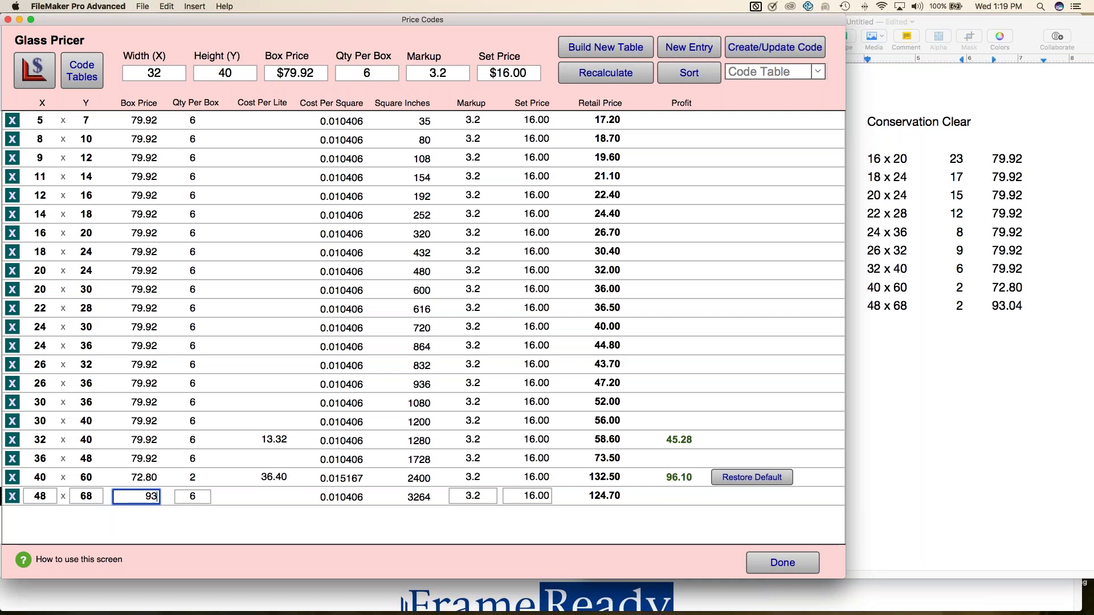
type(".04")
key("Tab")
type("2")
left_click(227, 496)
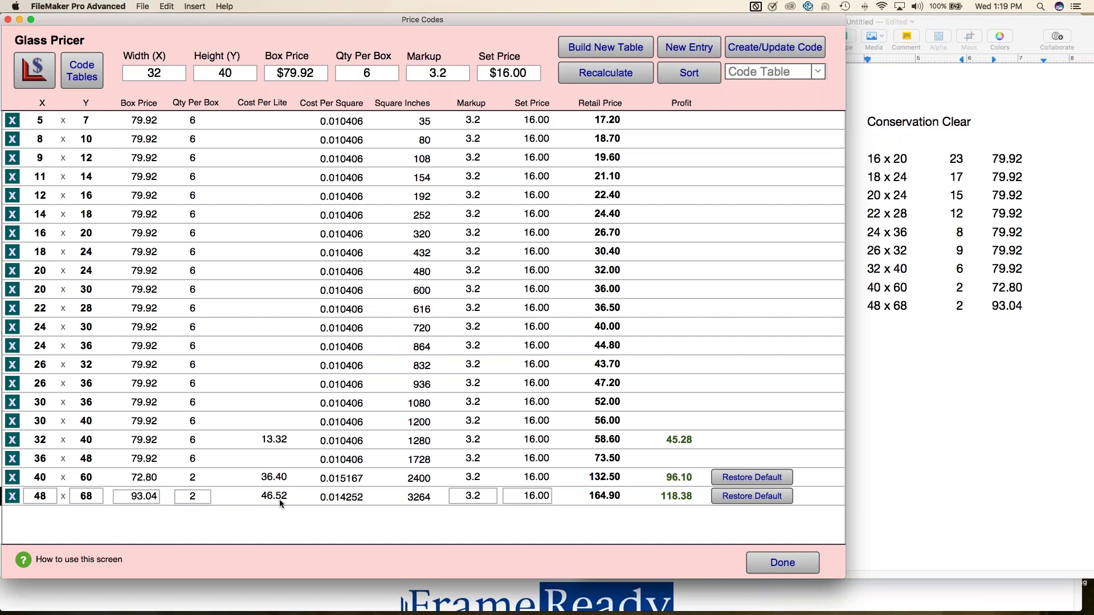
Step: Raise the set price to 32 for both the 40 x 60 and 48 x 68 sizes
left_click(545, 479)
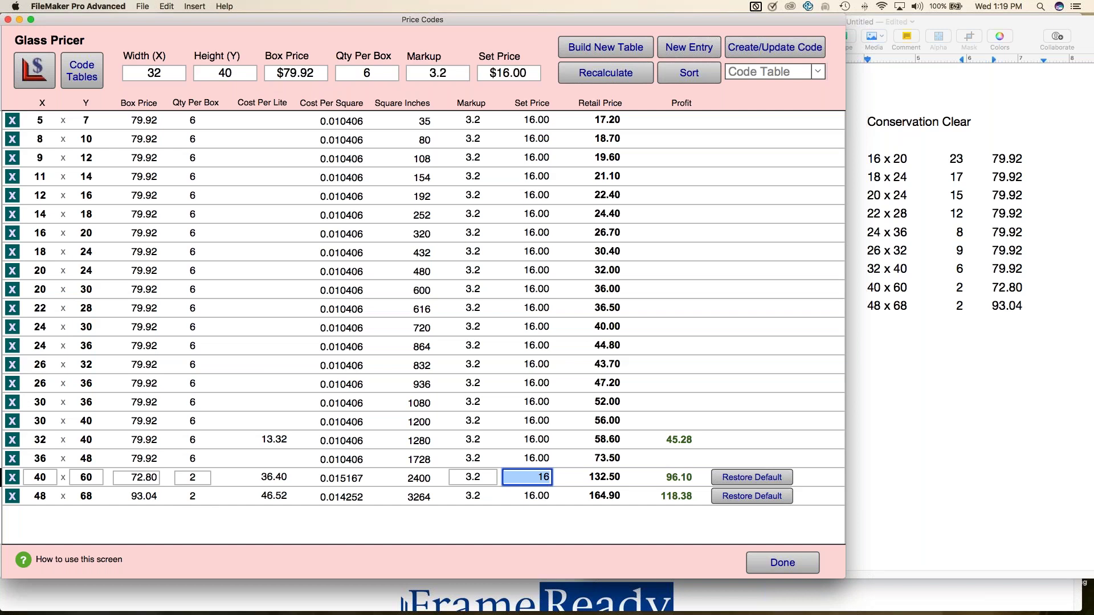
type("3")
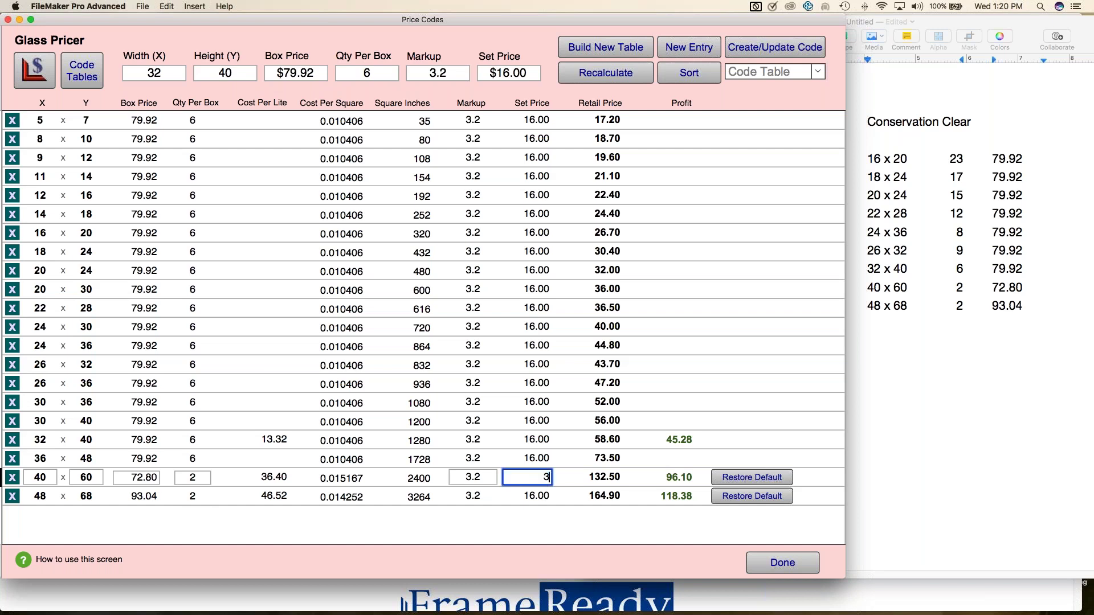
type("2")
left_click(535, 501)
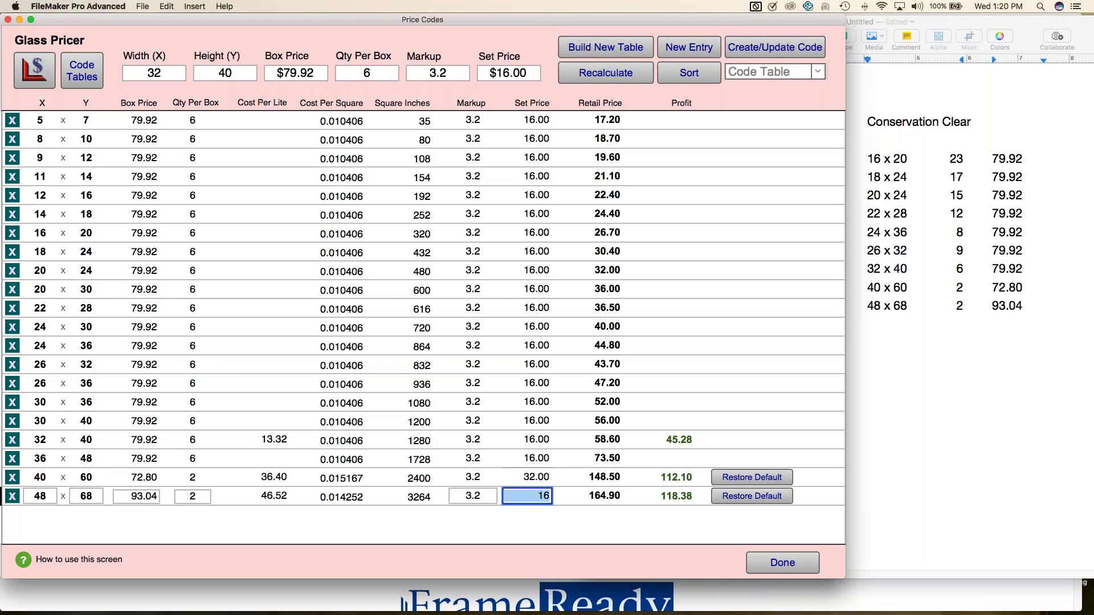
type("32")
left_click(538, 515)
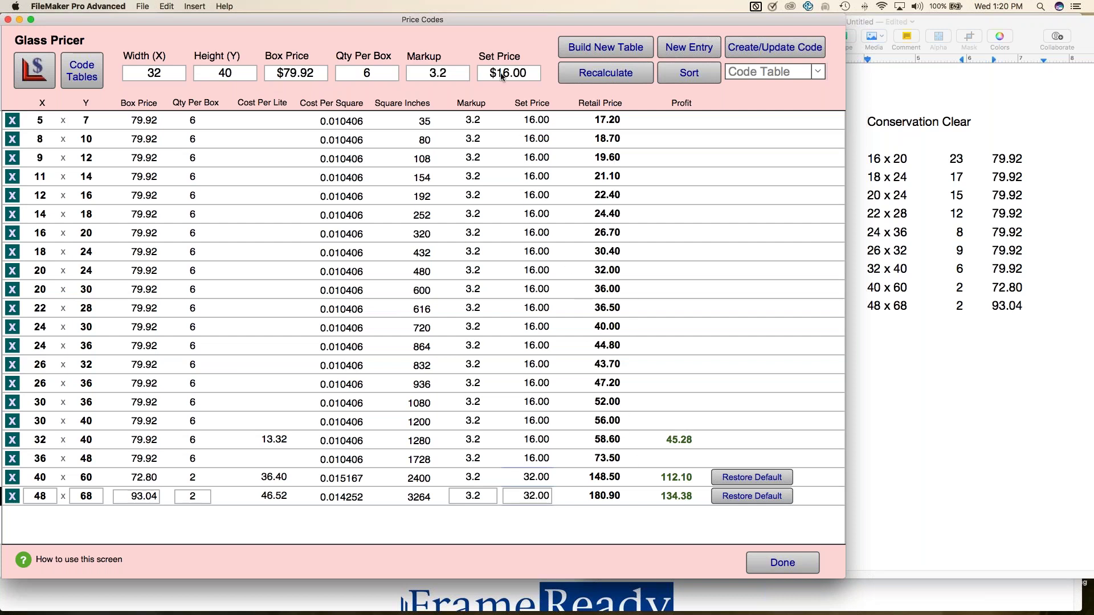
Step: Set the overall markup to 3 and recalculate the retail prices
left_click(455, 74)
type("3")
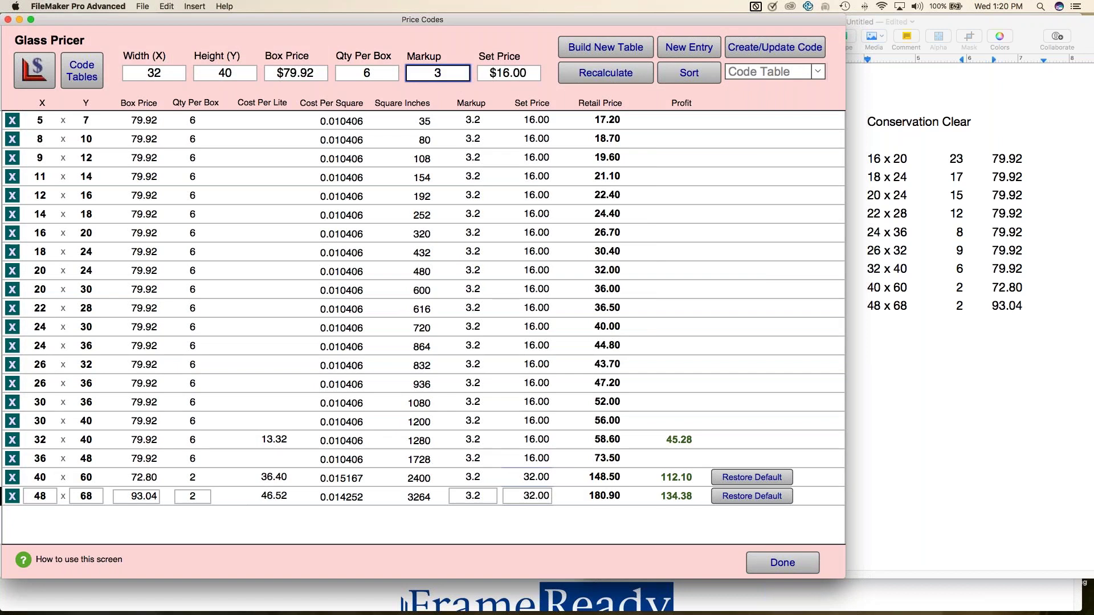
left_click(592, 75)
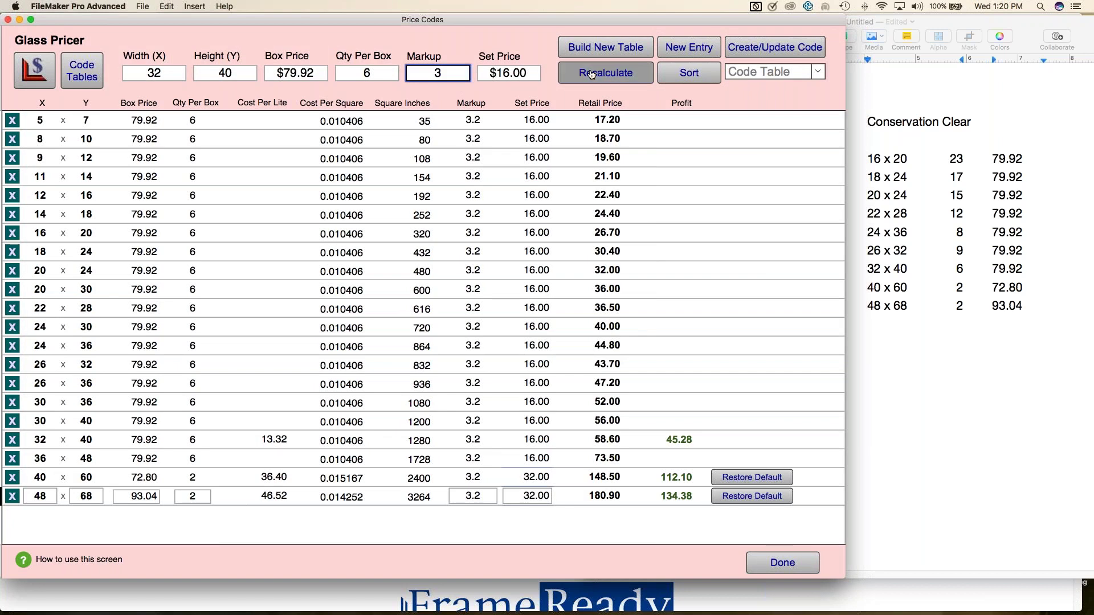
Step: Set the 40 x 60 row's box price to 72.80 and its quantity per box to 2
left_click(150, 479)
type("72.80")
key("Tab")
type("2")
Step: Set the 48 x 68 row's box price to 93.04 and its quantity per box to 2
left_click(154, 498)
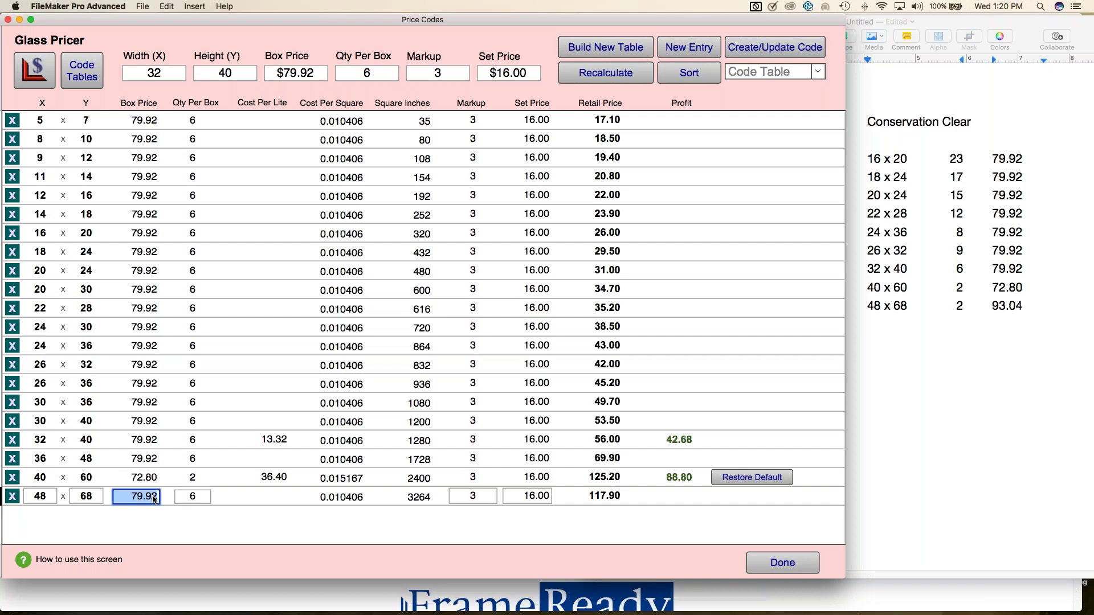
type("93.04")
key("Tab")
type("2")
left_click(203, 513)
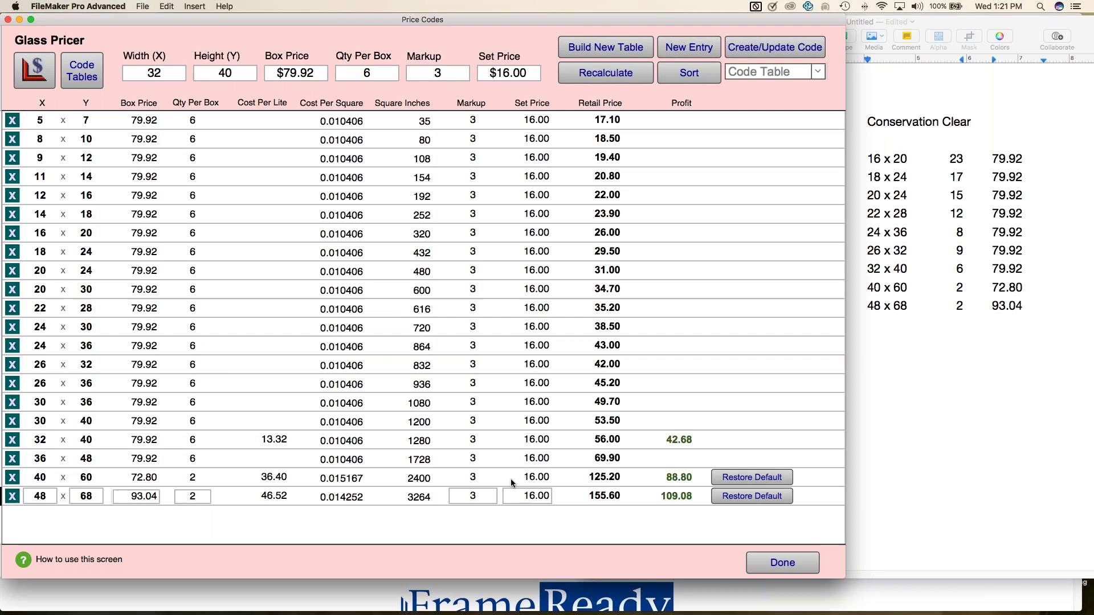
Step: Change the set price to 32 for the 40 x 60 and 48 x 68 rows, and delete the 36 x 48 row
left_click(530, 479)
type("32")
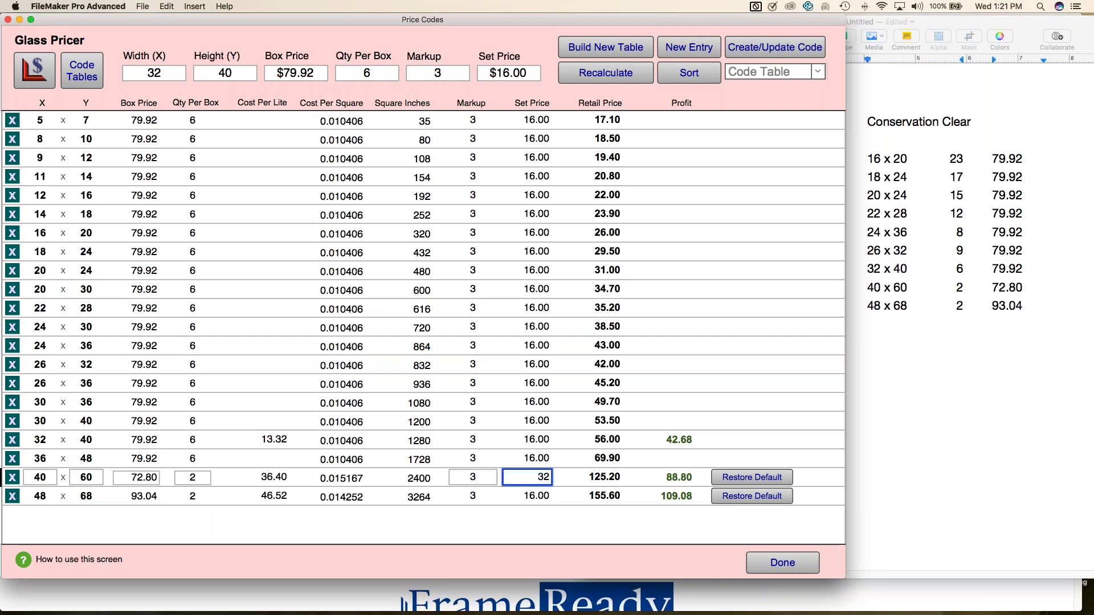
left_click(540, 497)
type("32")
left_click(538, 529)
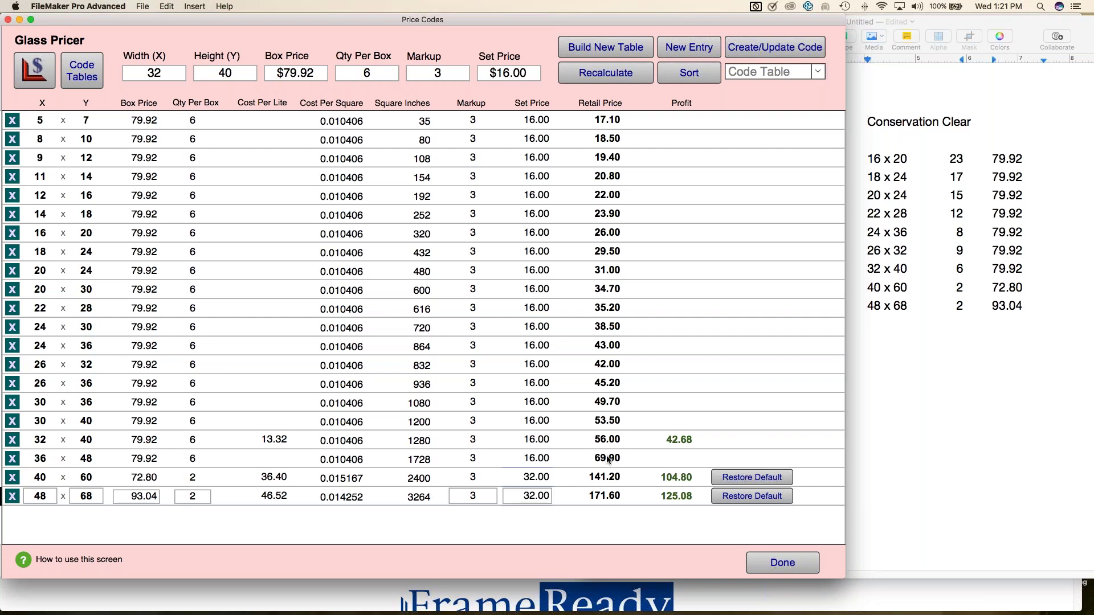
left_click(12, 459)
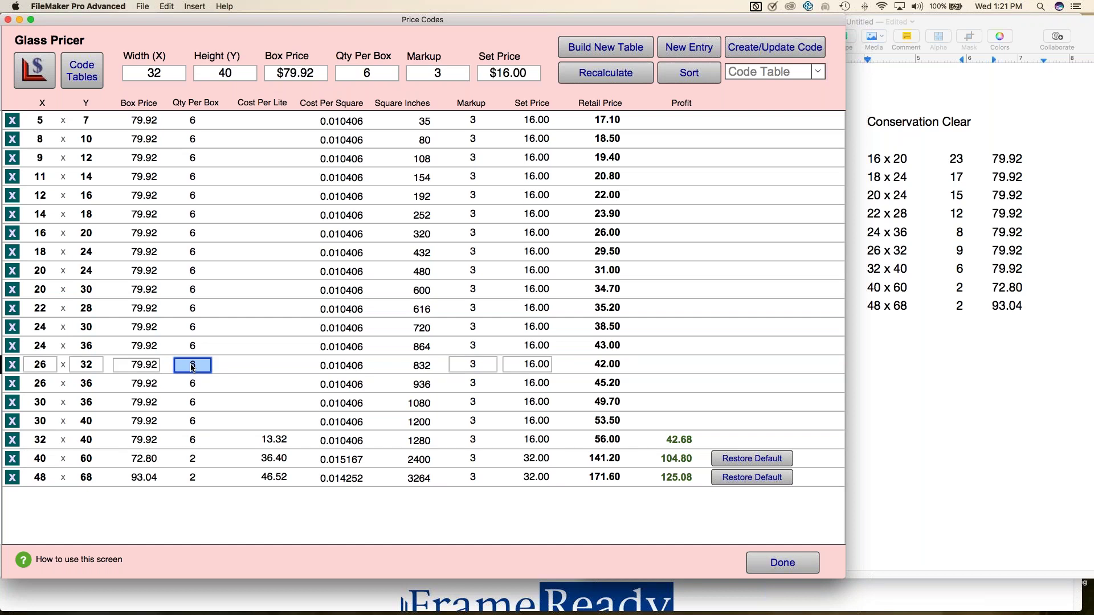
Step: Set the quantity per box to 9 for 26 x 32, 8 for 24 x 36 and 12 for 22 x 28
type("9")
left_click(195, 349)
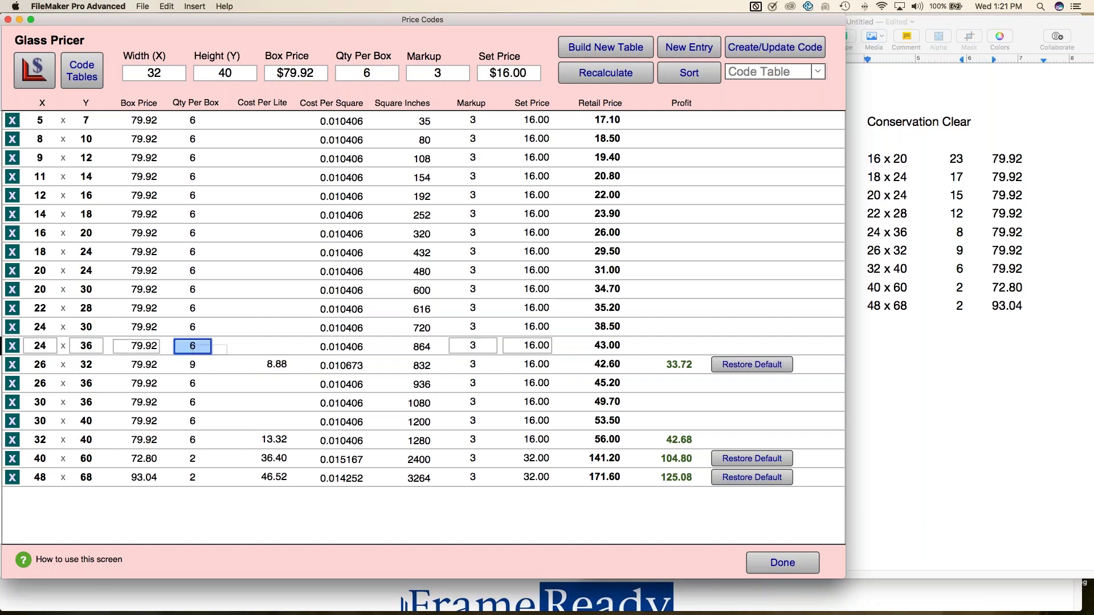
type("8")
left_click(193, 309)
type("12")
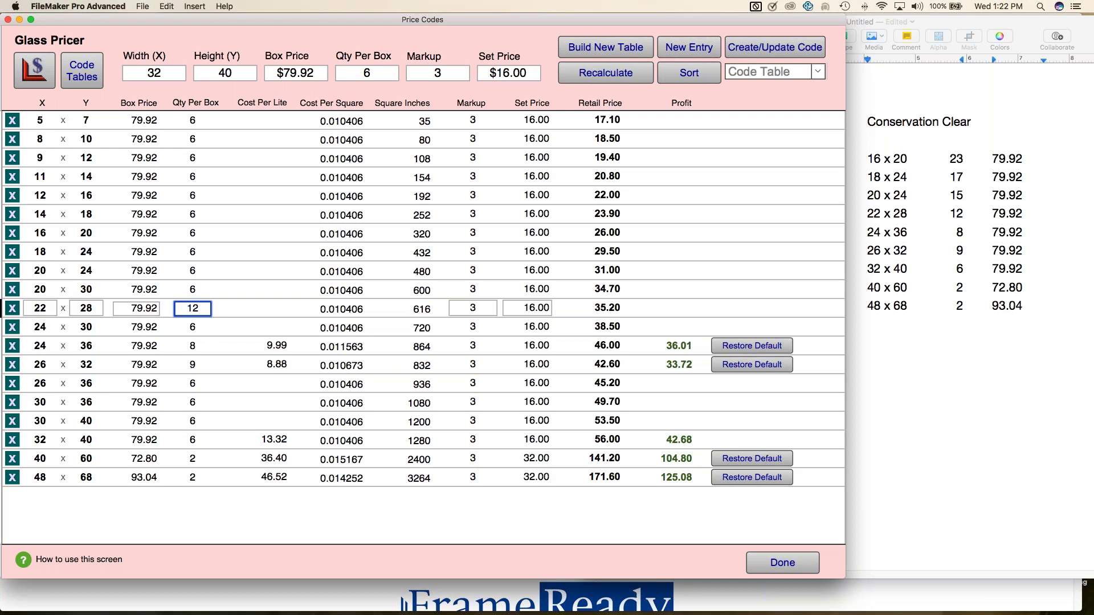
left_click(575, 307)
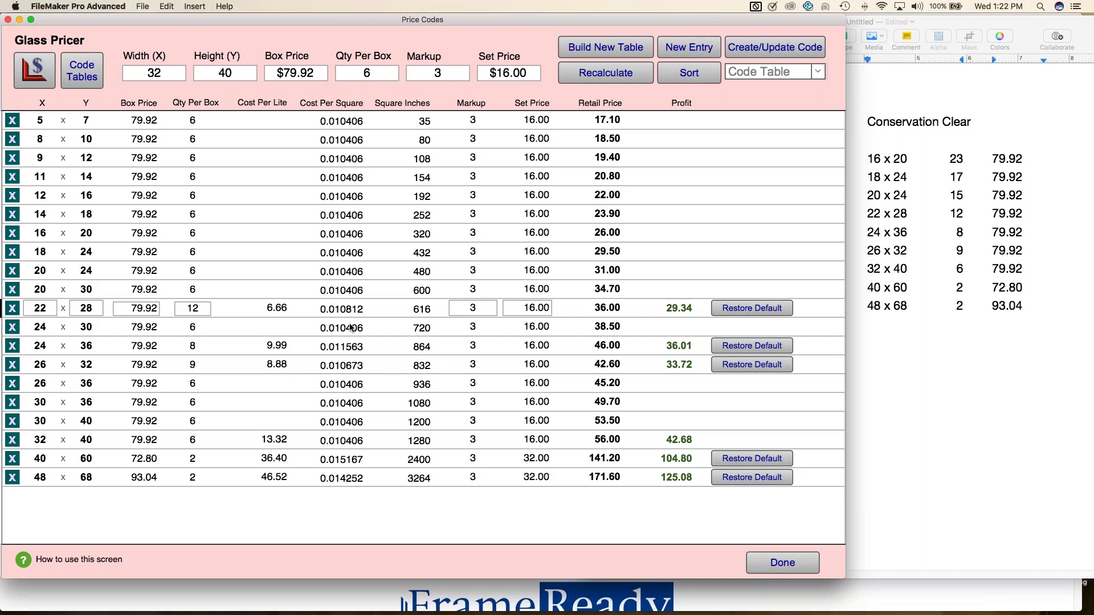
Step: Set the quantity per box to 15 for 20 x 24, 17 for 18 x 24 and 23 for 16 x 20
left_click(194, 271)
type("15")
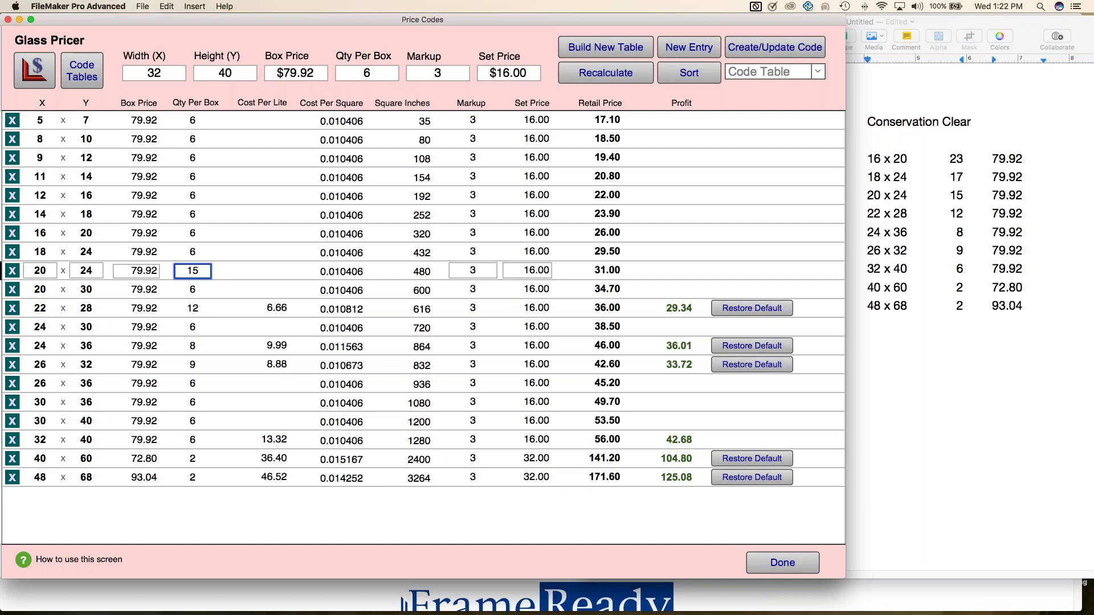
left_click(193, 252)
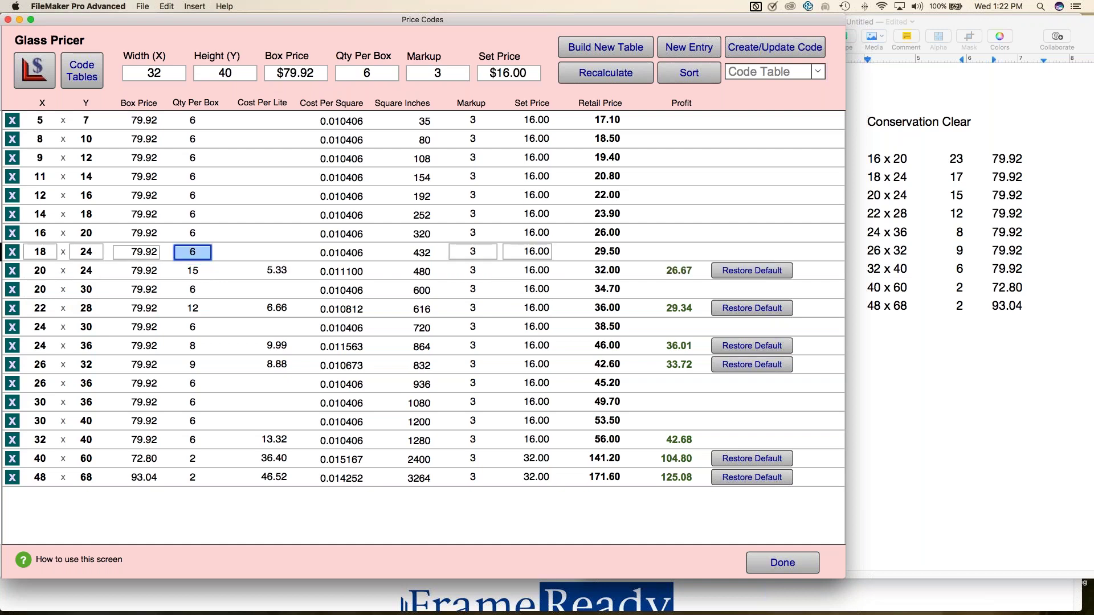
type("17")
left_click(193, 234)
type("23")
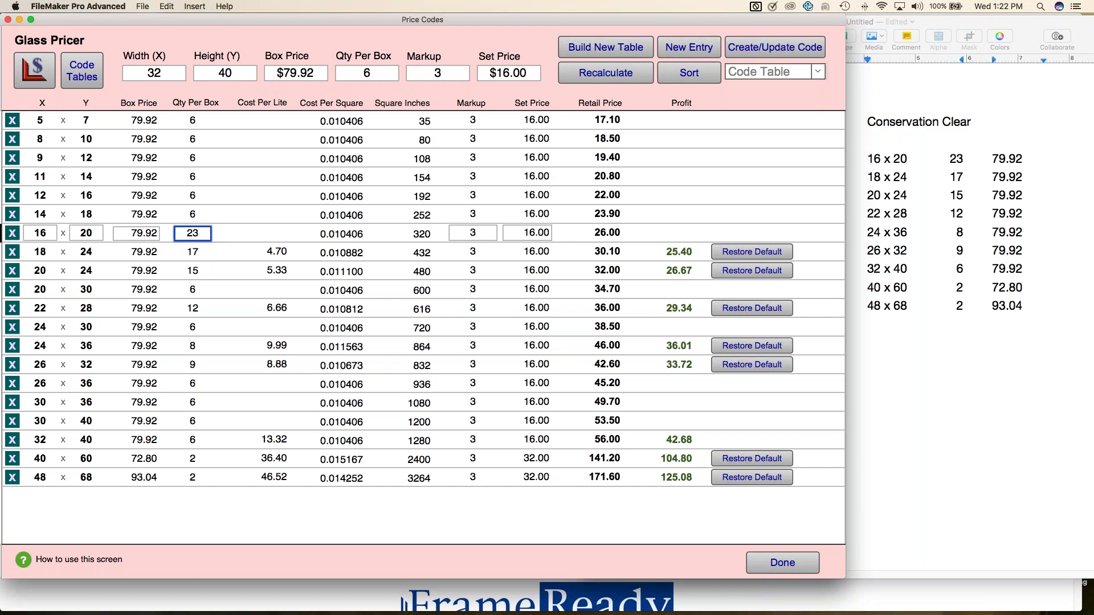
left_click(221, 232)
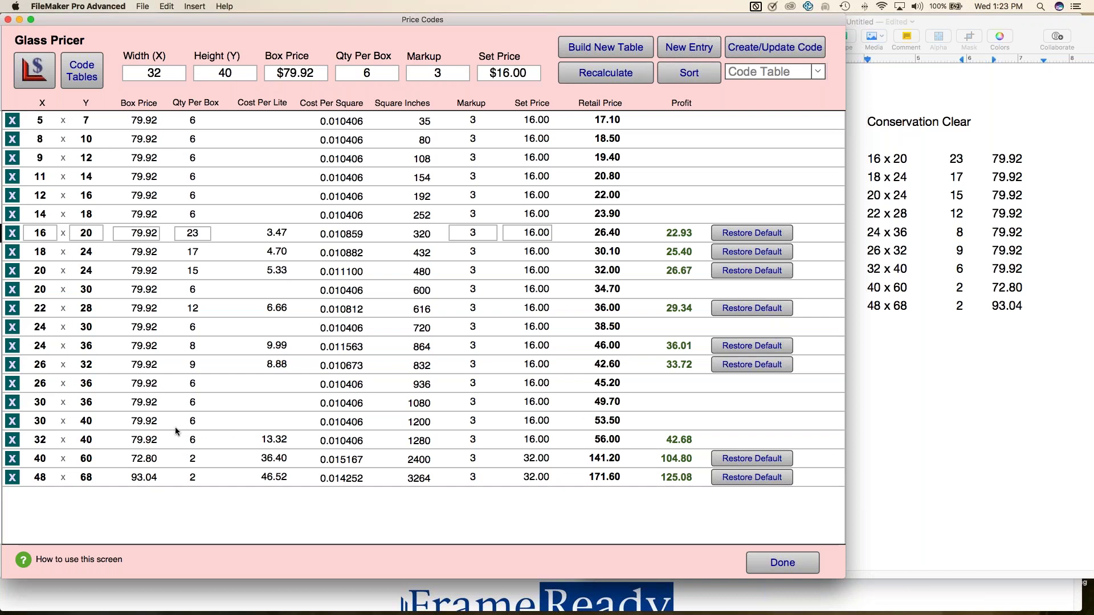
Step: Delete the 30 x 40, 30 x 36, 26 x 36 and 24 x 30 sizes from the pricing table
left_click(12, 421)
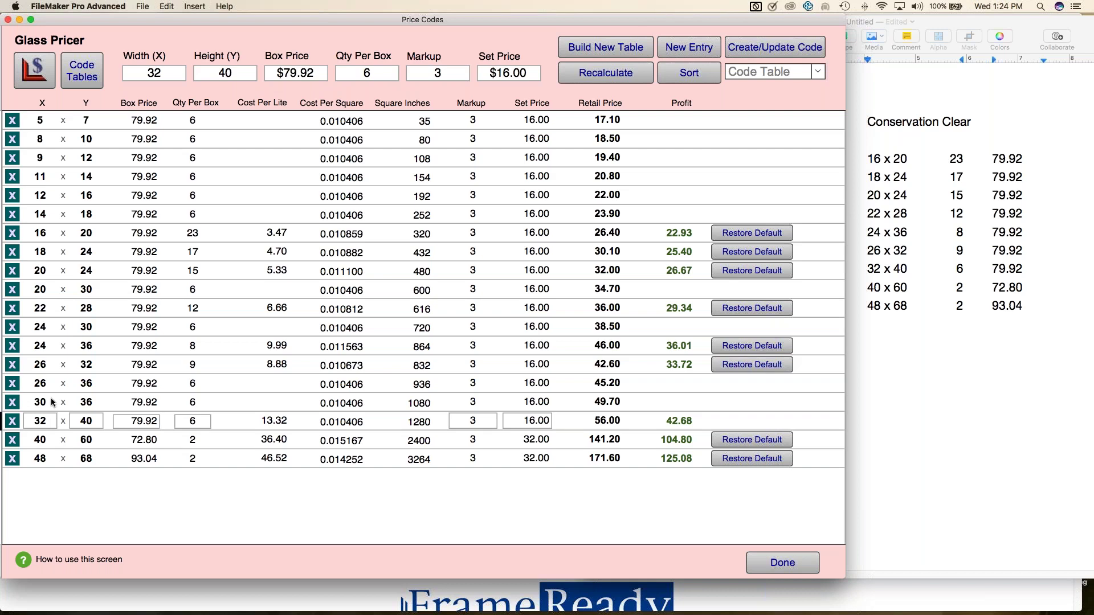
left_click(12, 403)
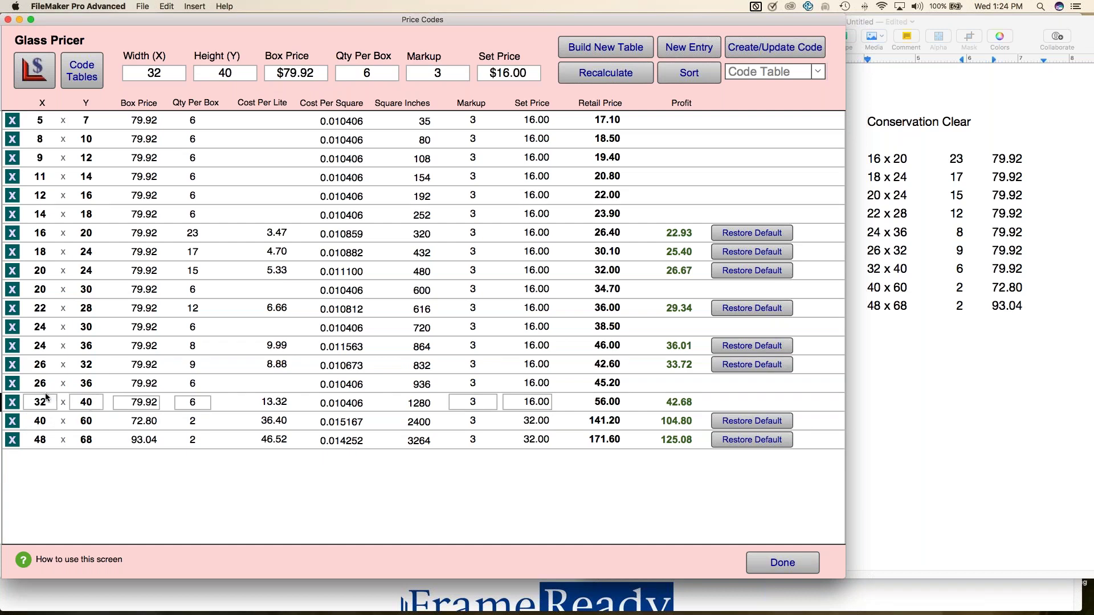
left_click(12, 384)
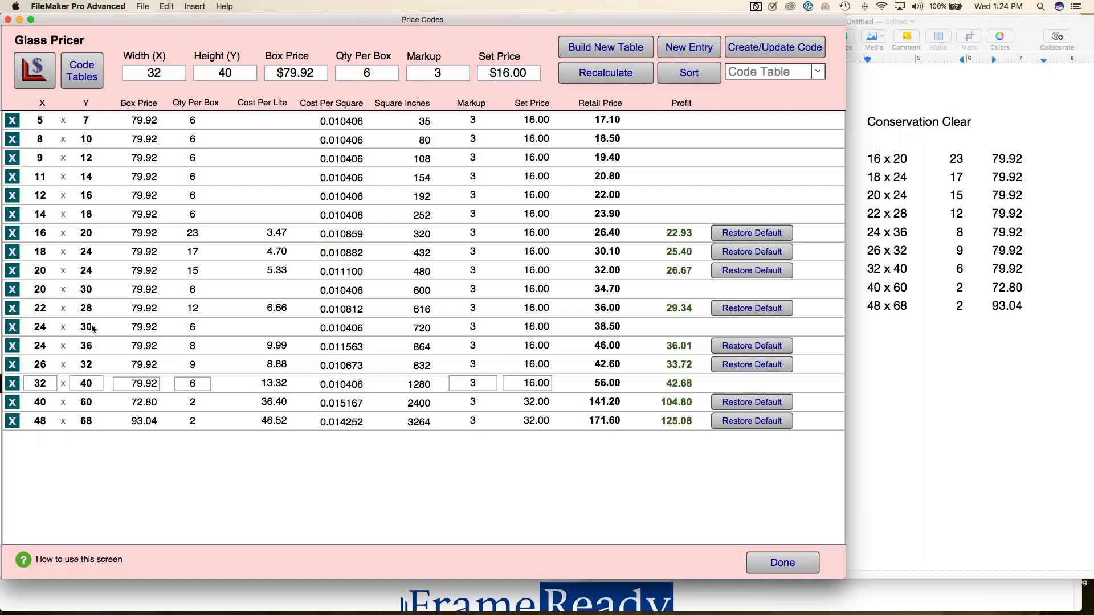
left_click(12, 327)
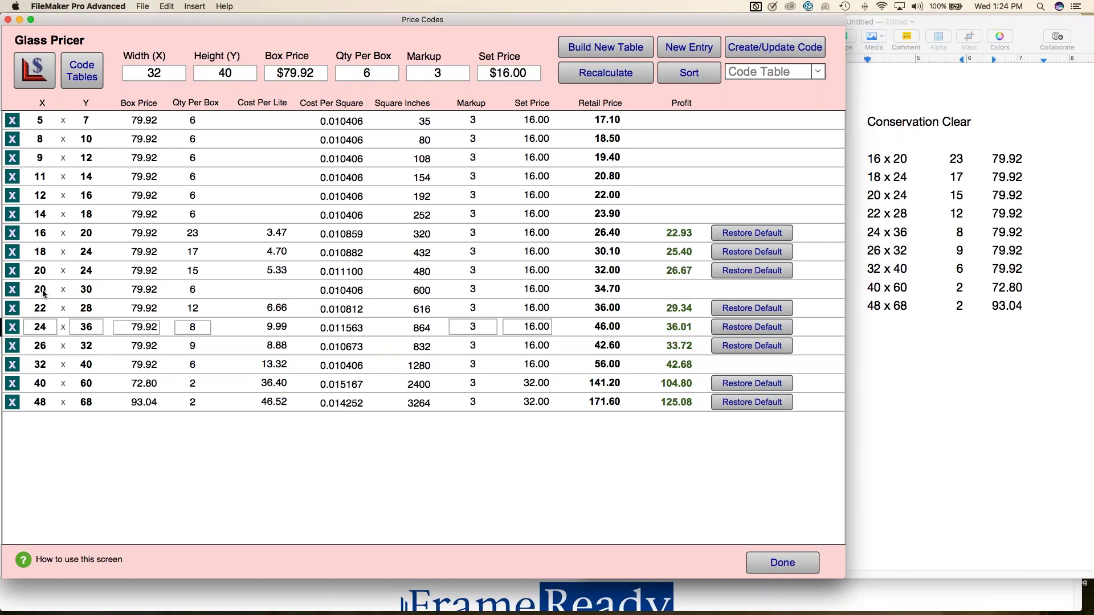
Step: Change the height of the 20 x 30 row to 32
left_click(90, 291)
type("32")
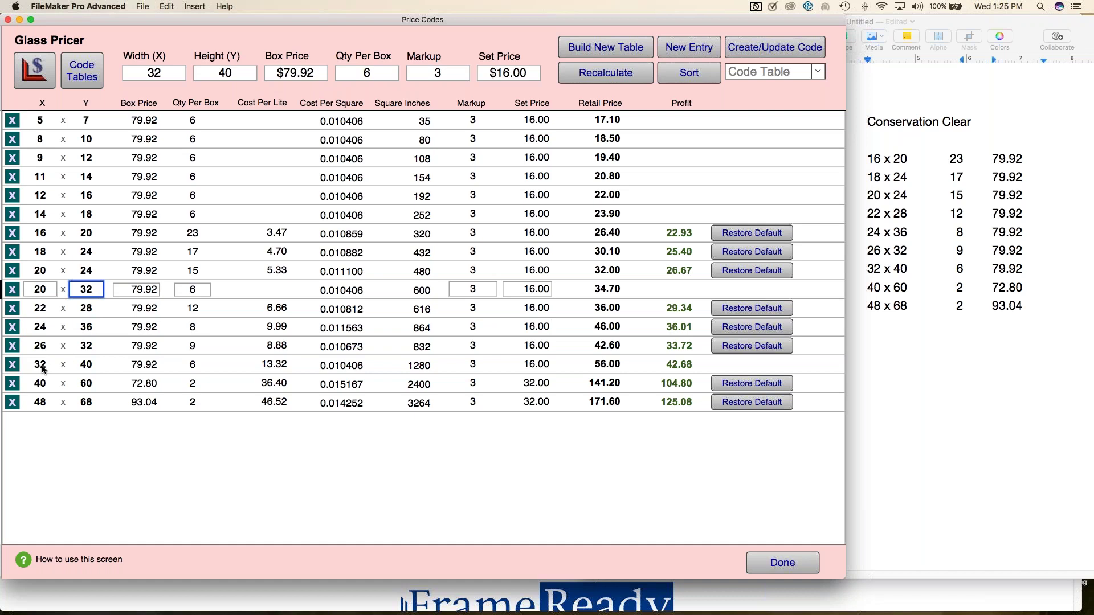
left_click(108, 292)
Step: Delete the 14 x 18 and 5 x 7 sizes from the pricing table
left_click(11, 215)
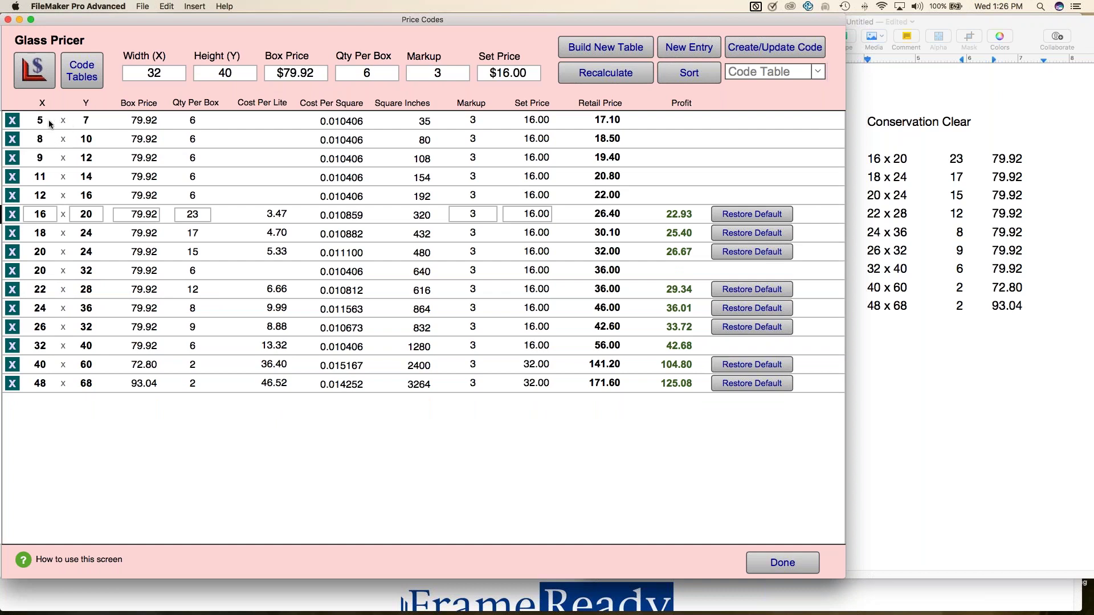
left_click(13, 120)
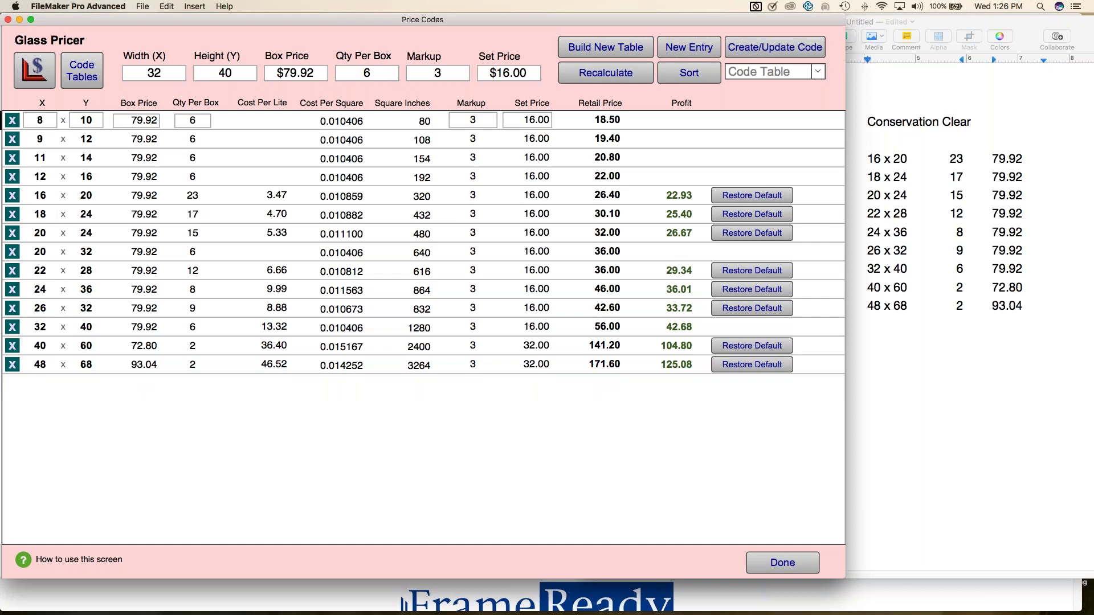
Step: Create the price code from the glass pricing table using code table GL04del
left_click(818, 72)
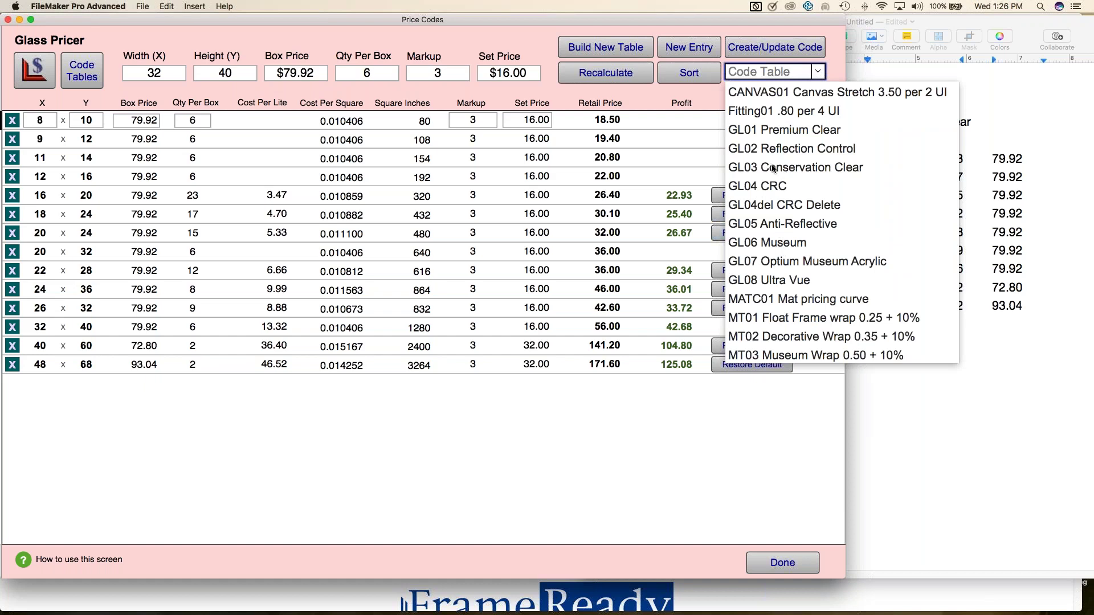
left_click(756, 206)
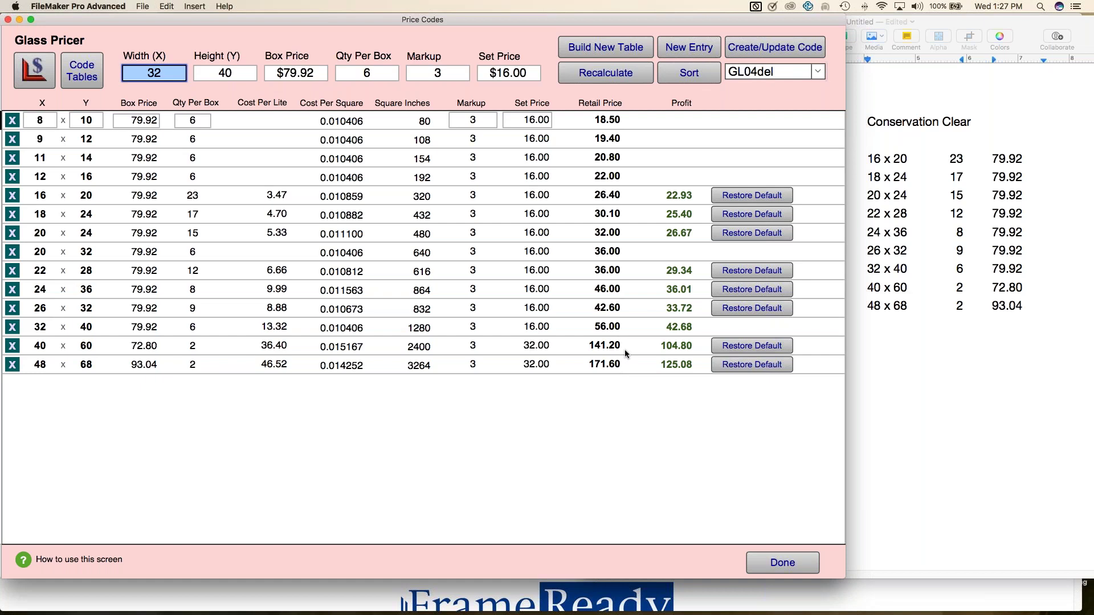
left_click(792, 51)
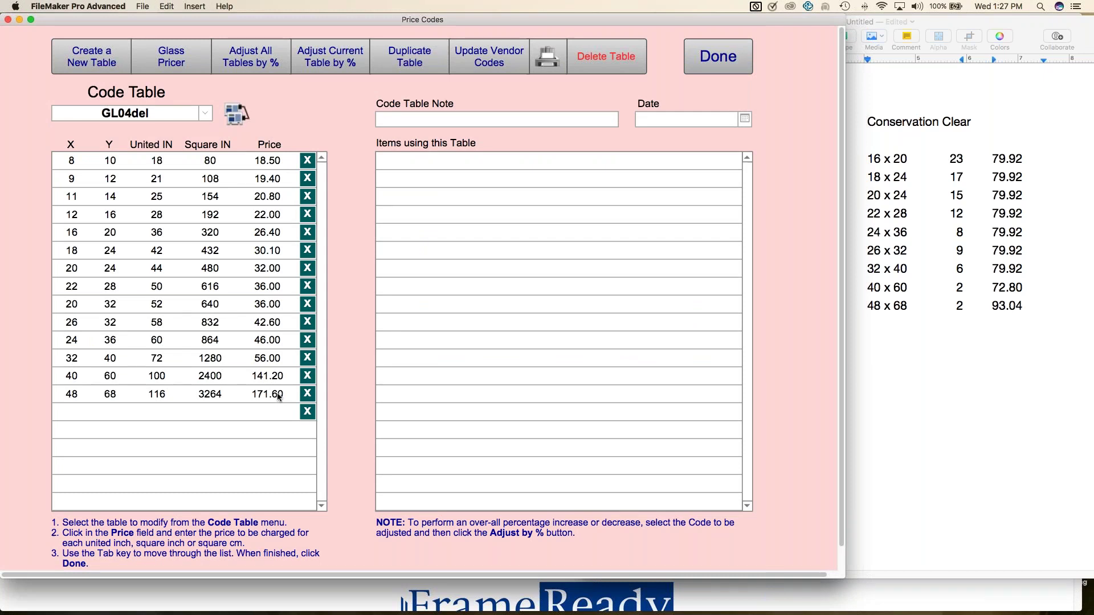
Step: Add a 200 x 200 size priced at 9999 to the end of code table GL04del
type("200")
key("Tab")
type("200")
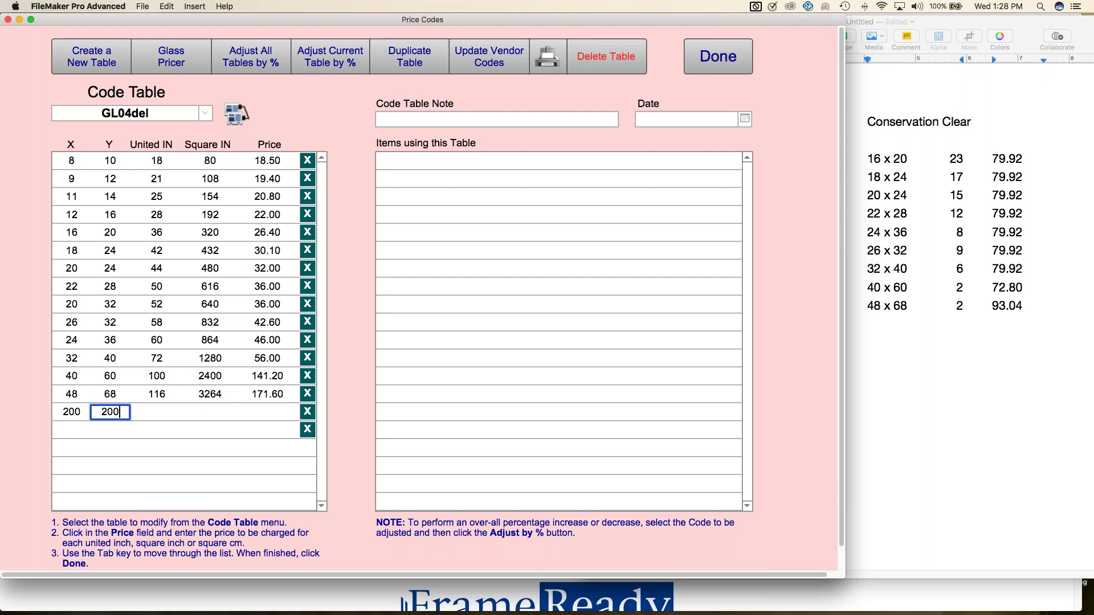
key("Tab")
key("Tab")
key("Tab")
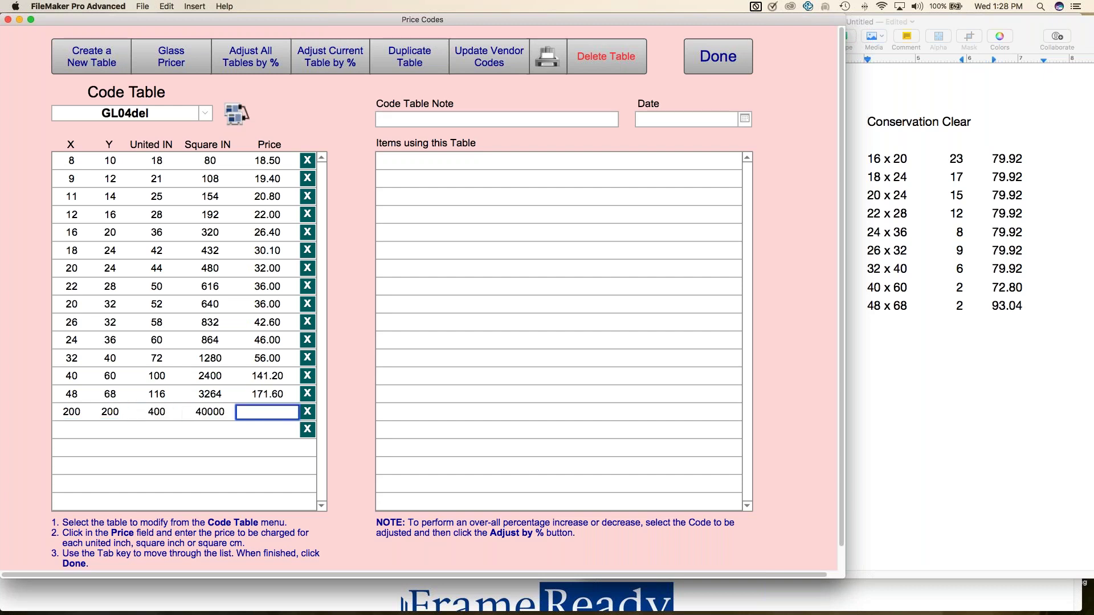
type("9999")
Step: Enter "Cons Clear" as the code table note and date the table 8/28/2019
left_click(424, 118)
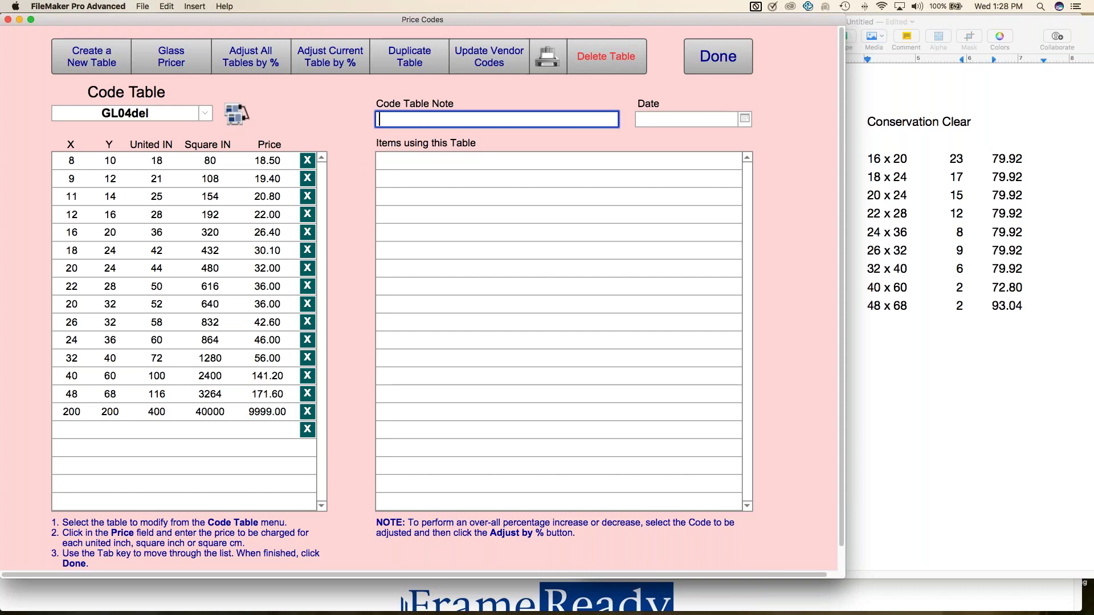
type("Cons Clera")
key("BackSpace")
key("BackSpace")
type("ar")
left_click(207, 115)
left_click(206, 113)
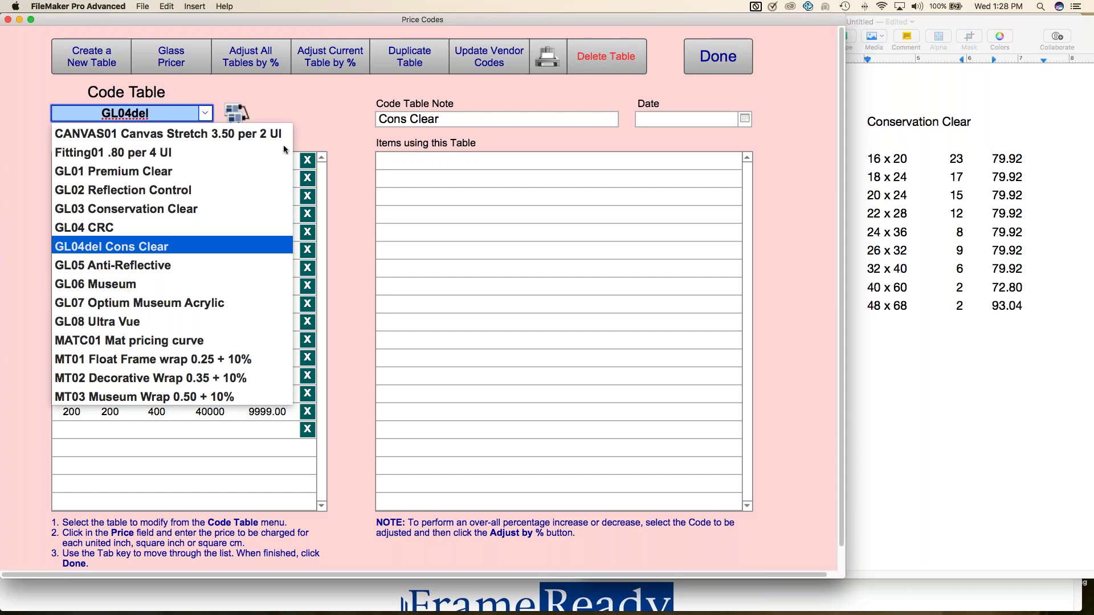
left_click(544, 130)
left_click(745, 119)
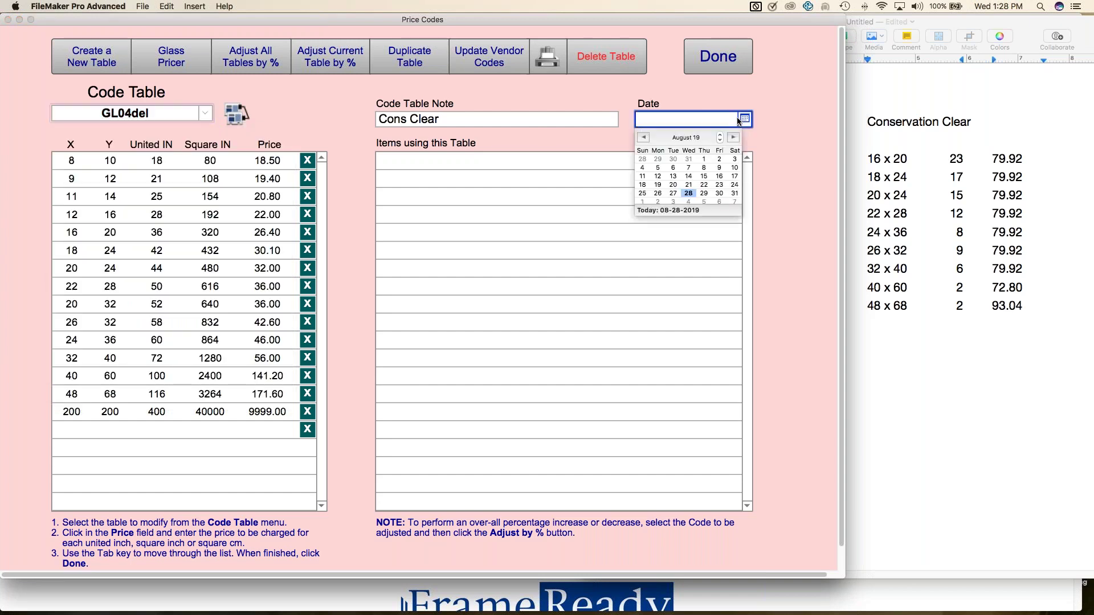
left_click(696, 209)
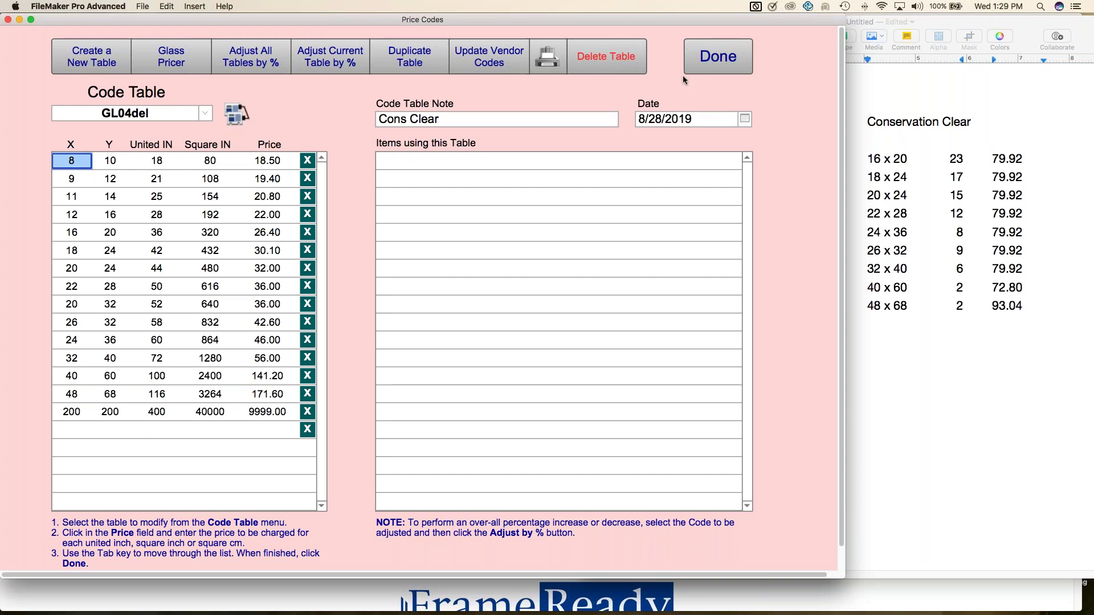
Step: Assign code table GL04del to the Conservation Clear glazing item and set the item's date to Aug 28, 2019
left_click(711, 63)
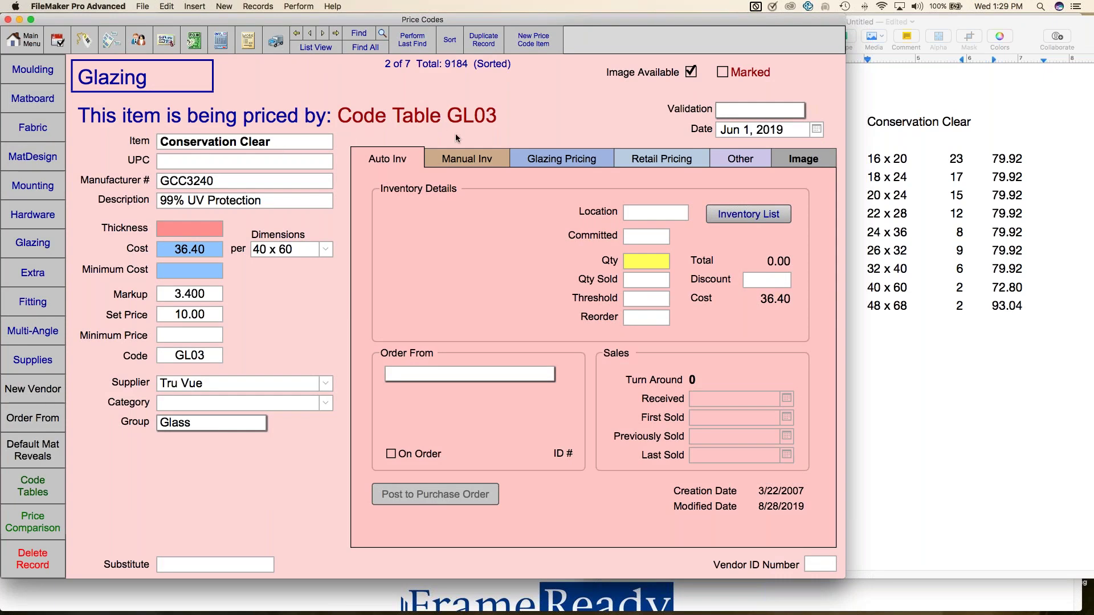
left_click(583, 162)
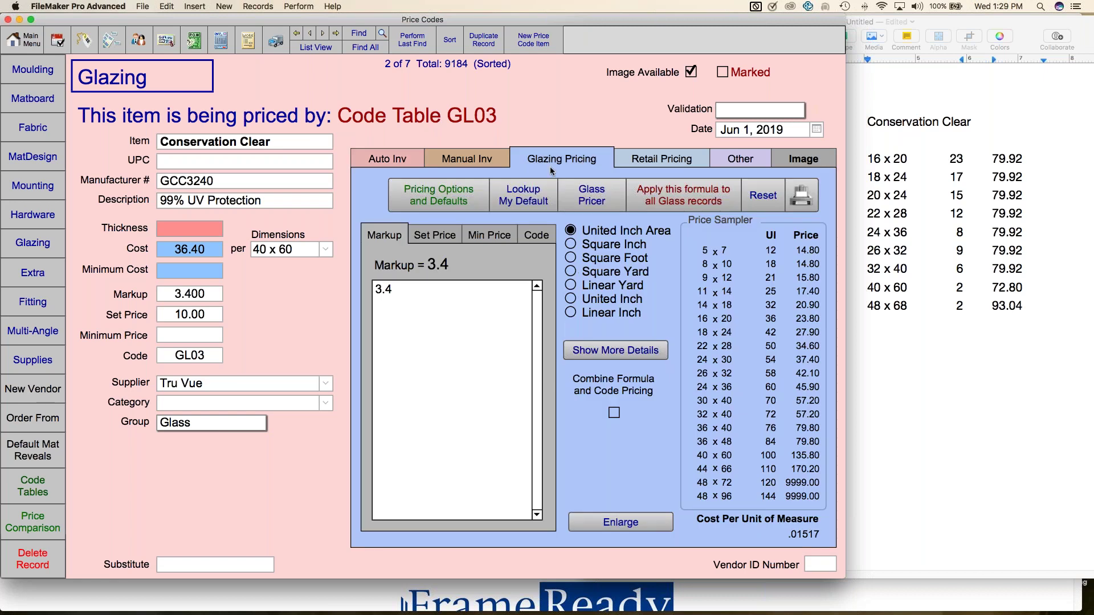
left_click(541, 239)
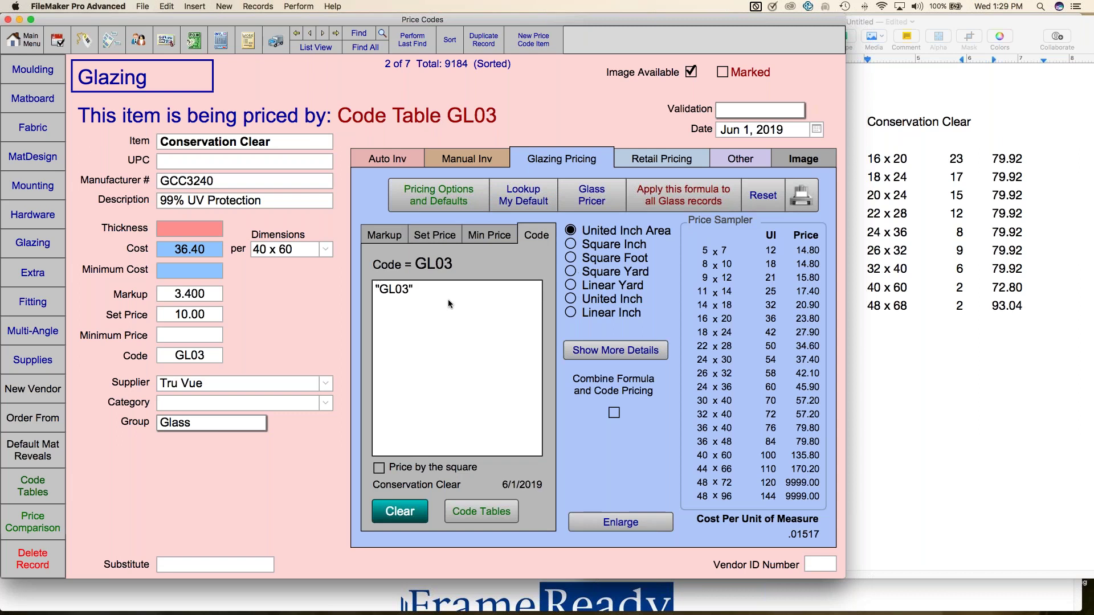
left_click(448, 319)
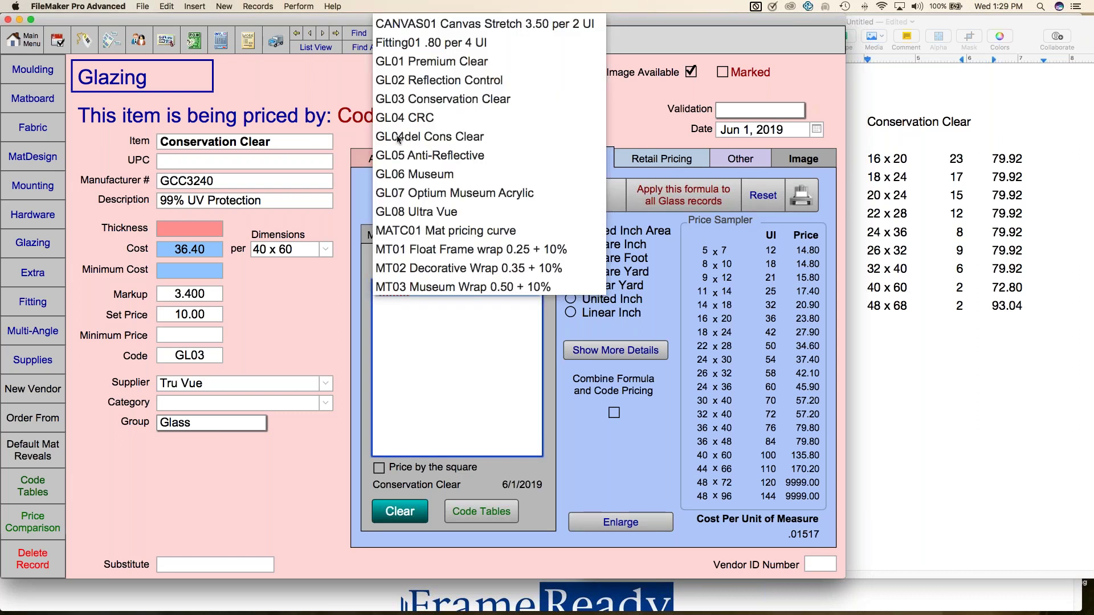
left_click(425, 138)
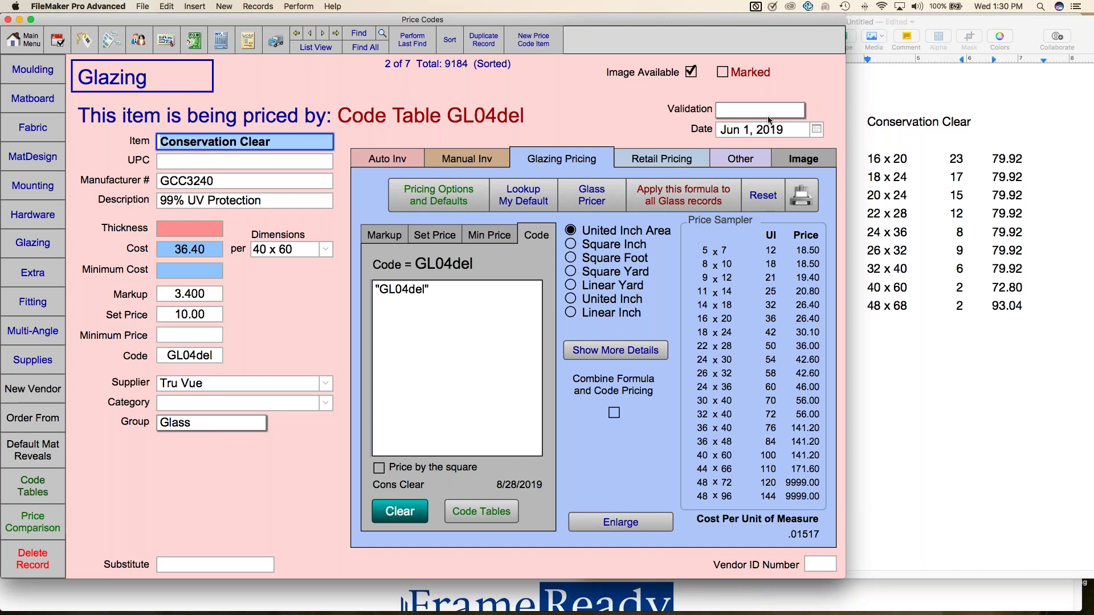
left_click(817, 131)
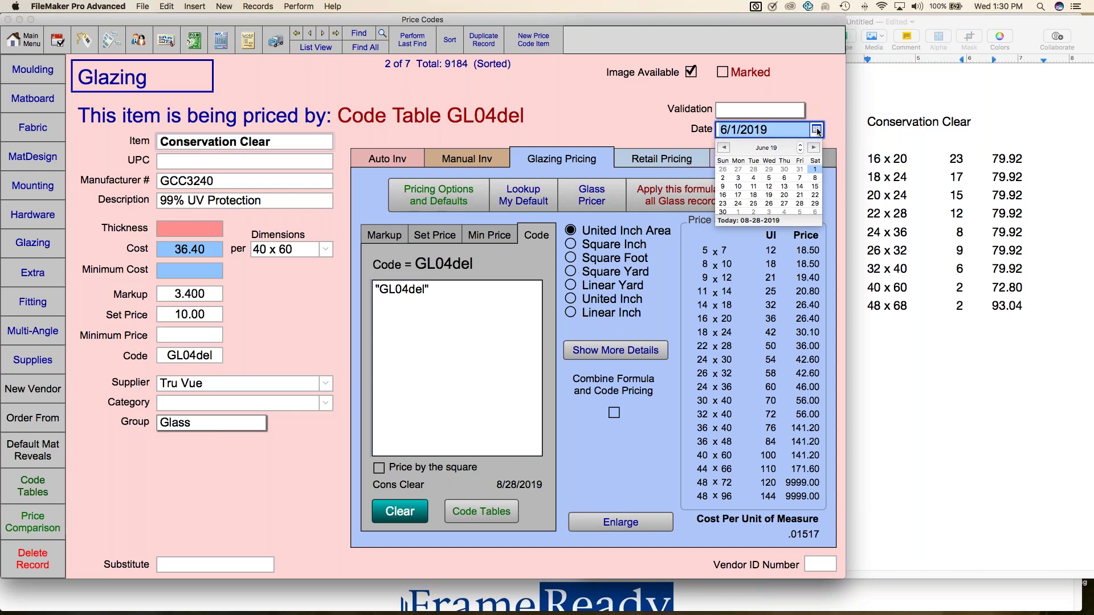
left_click(761, 220)
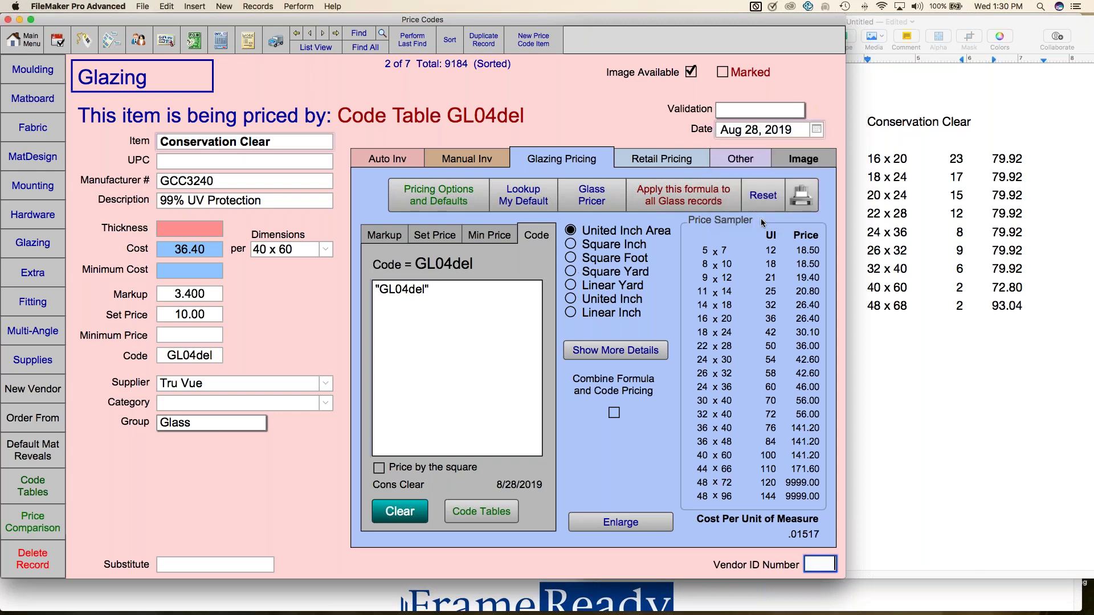
Step: View the glazing items as a list and reopen the Conservation Clear record from it
left_click(326, 50)
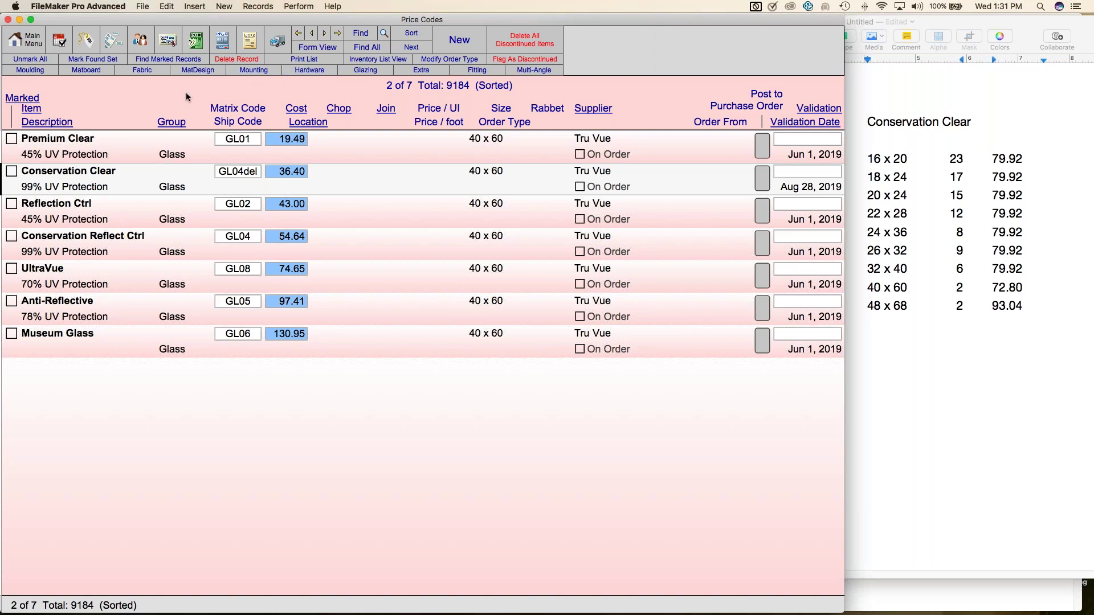
left_click(87, 183)
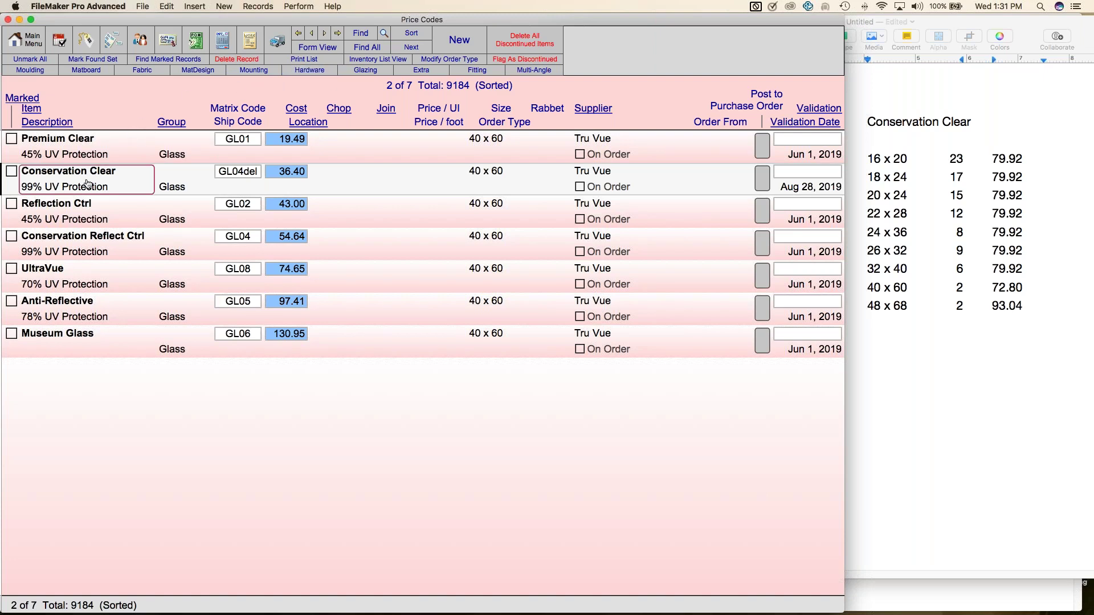
left_click(88, 183)
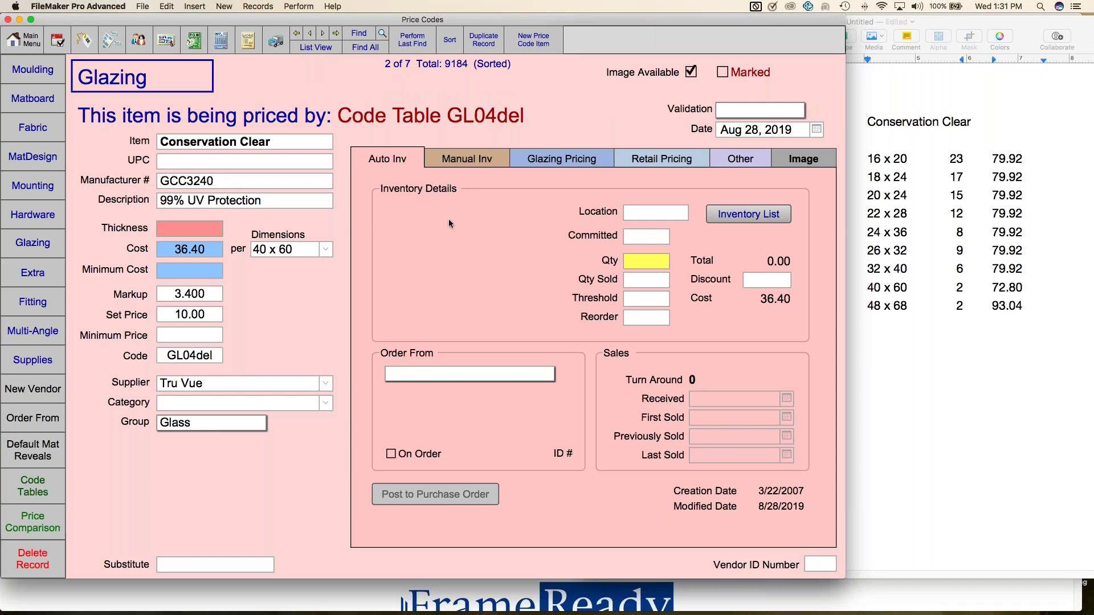
Step: Replace the Conservation Clear item's image with the last screenshot file from the Desktop folder
left_click(821, 159)
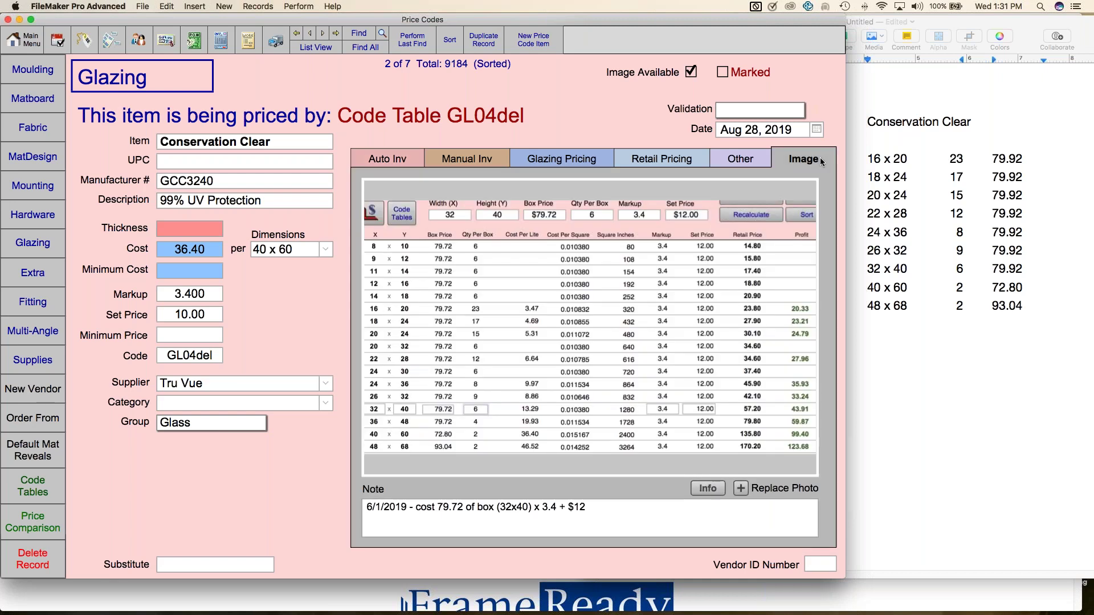
left_click(742, 489)
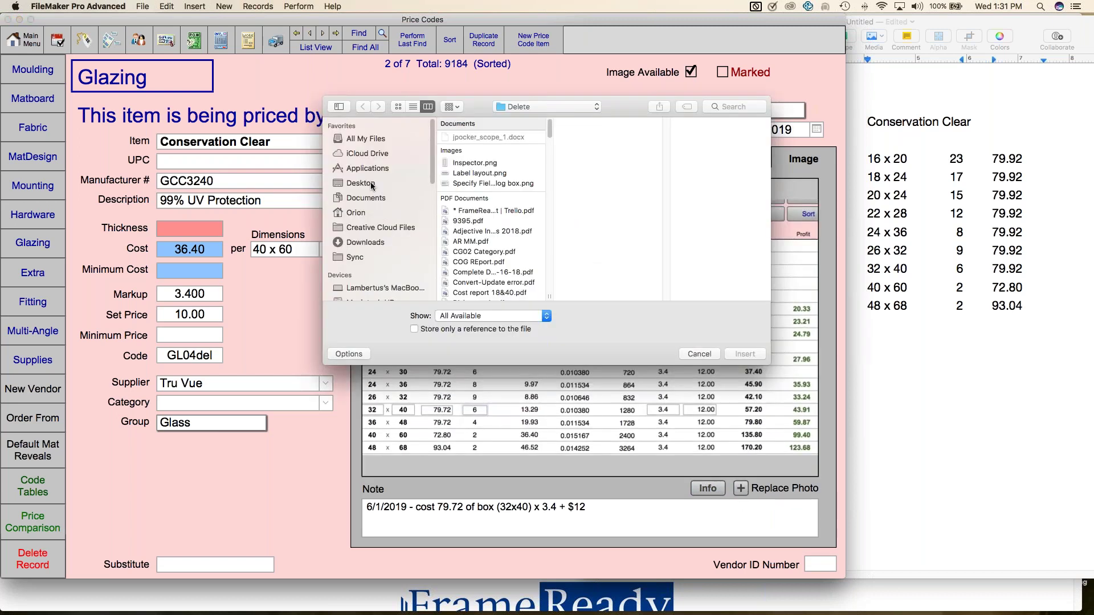
scroll(488, 231, "down", 10)
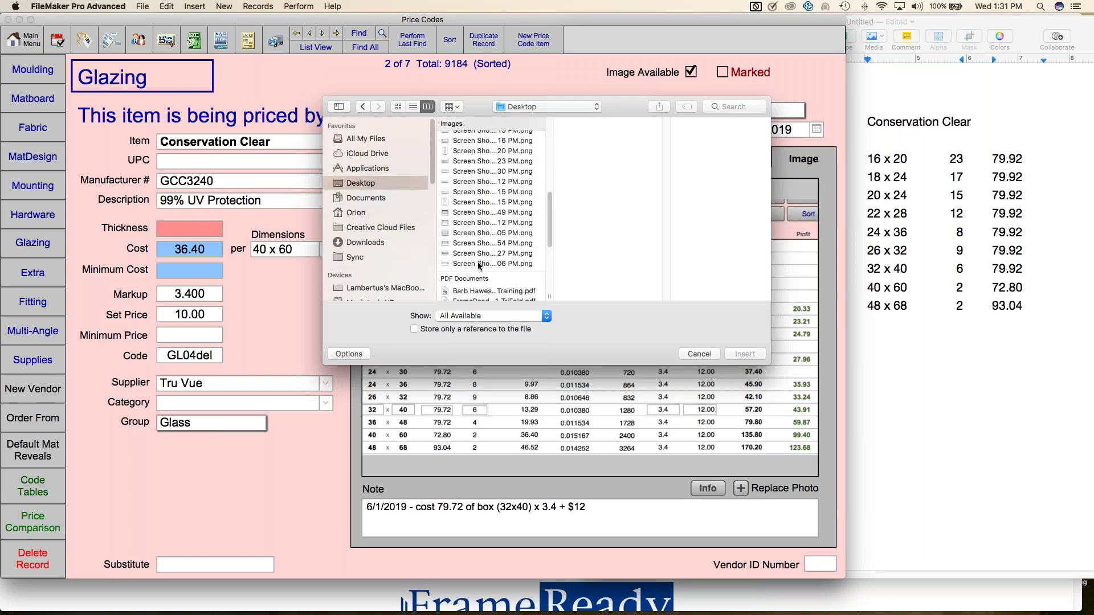
left_click(484, 263)
left_click(745, 354)
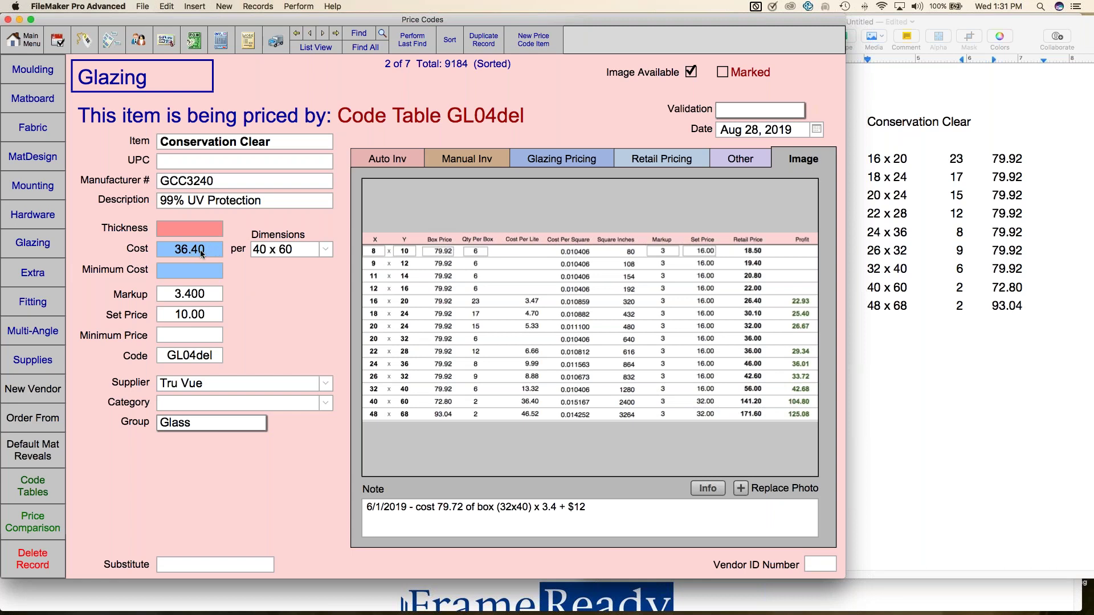
Step: Set the Conservation Clear item's markup formula to 3 and its set price formula to 16
left_click(211, 293)
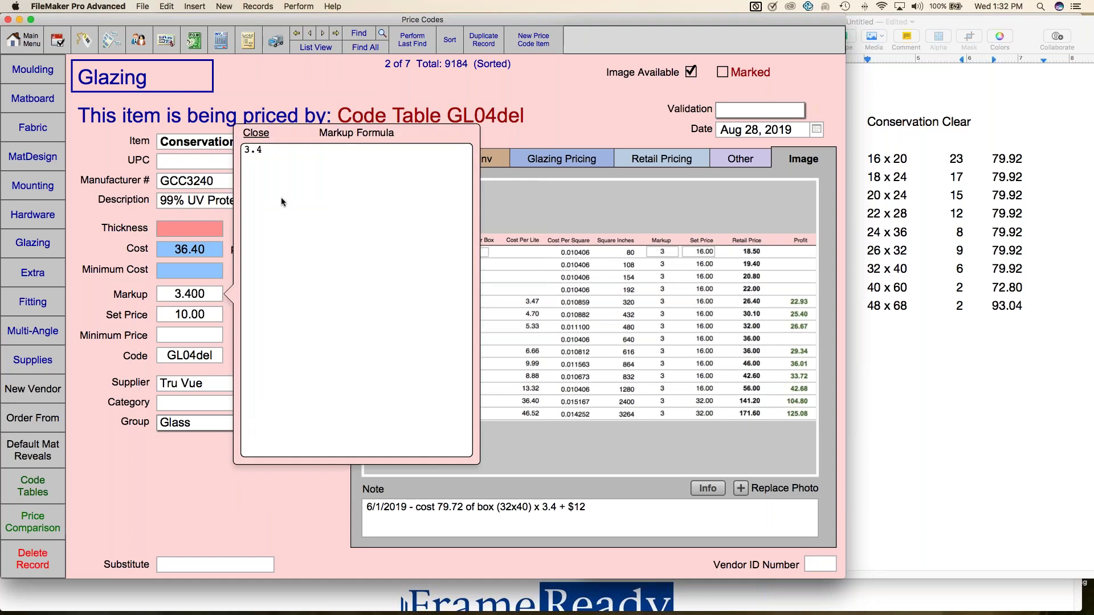
type("3")
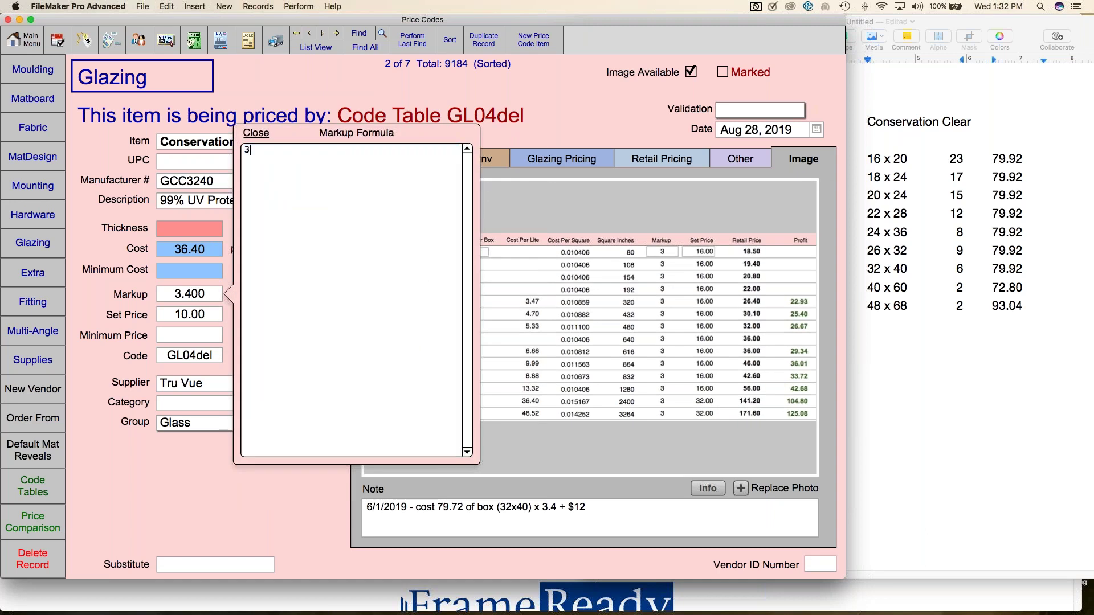
left_click(201, 315)
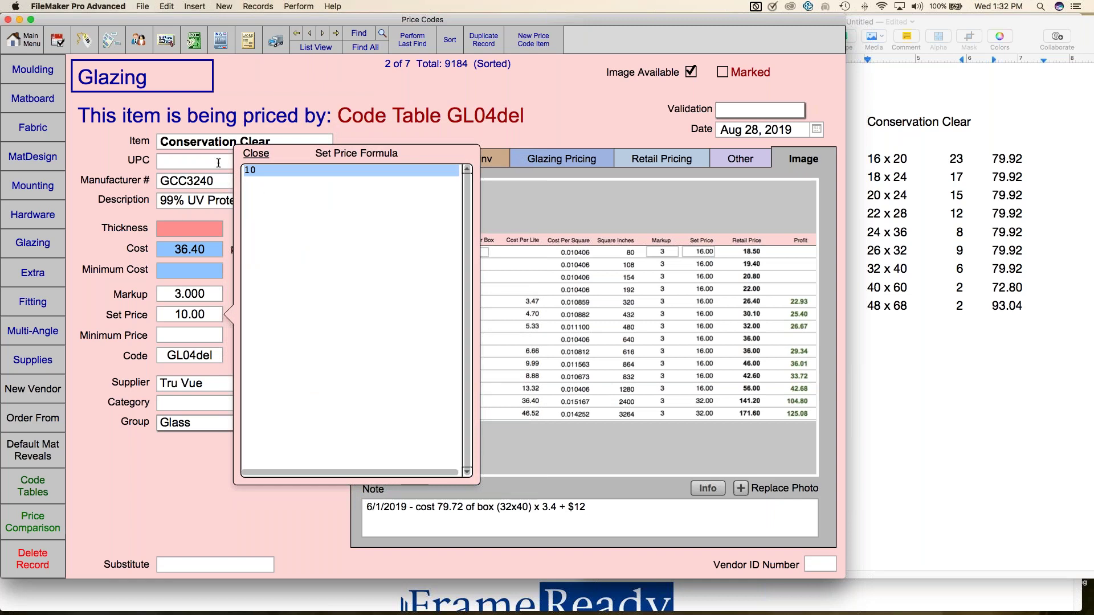
type("16")
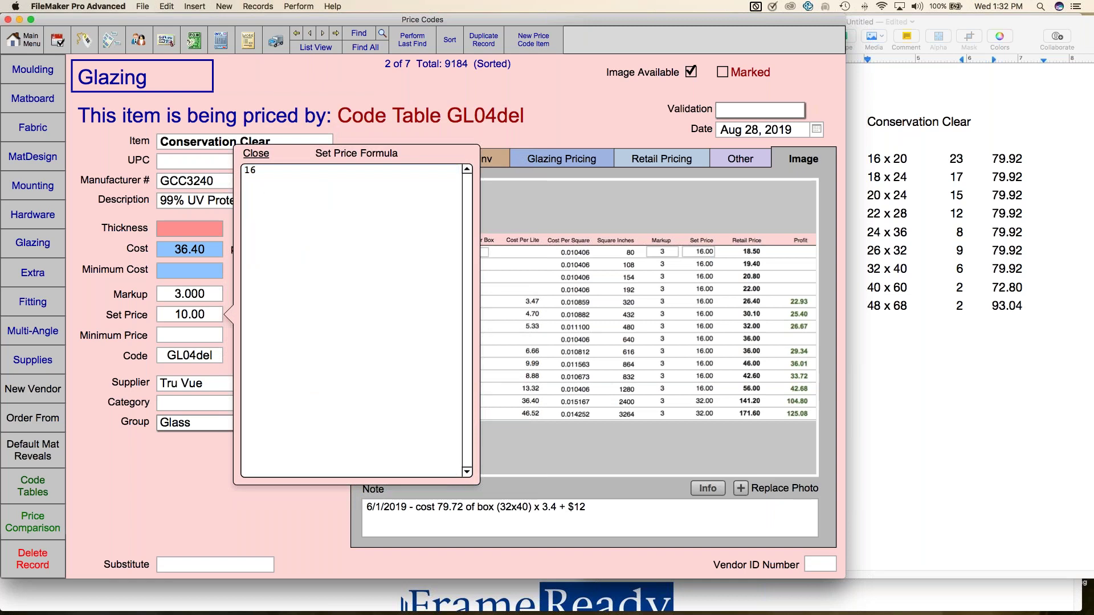
left_click(250, 155)
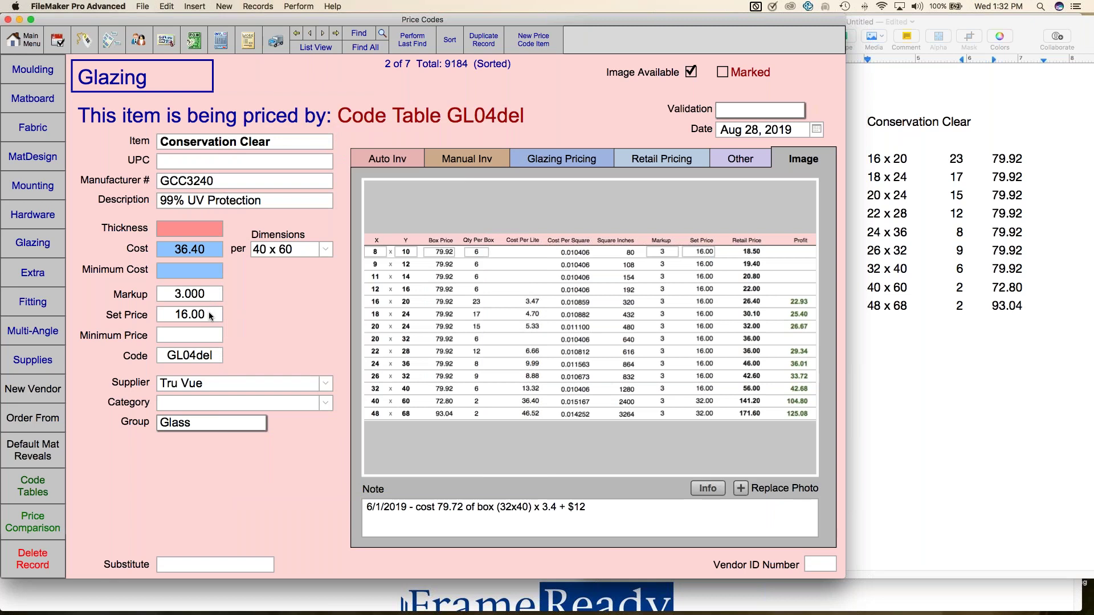
Step: Add the line "8/28/19 - cost 79.92 of (32 40) x 3 + $16" above the existing image note
left_click(365, 506)
key("Return")
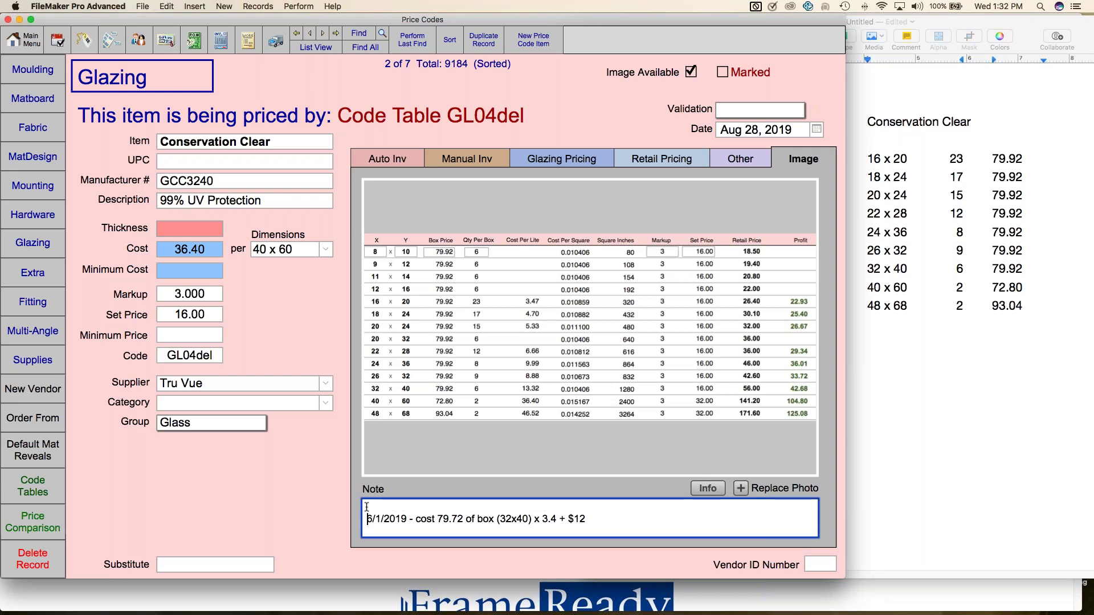
left_click(366, 507)
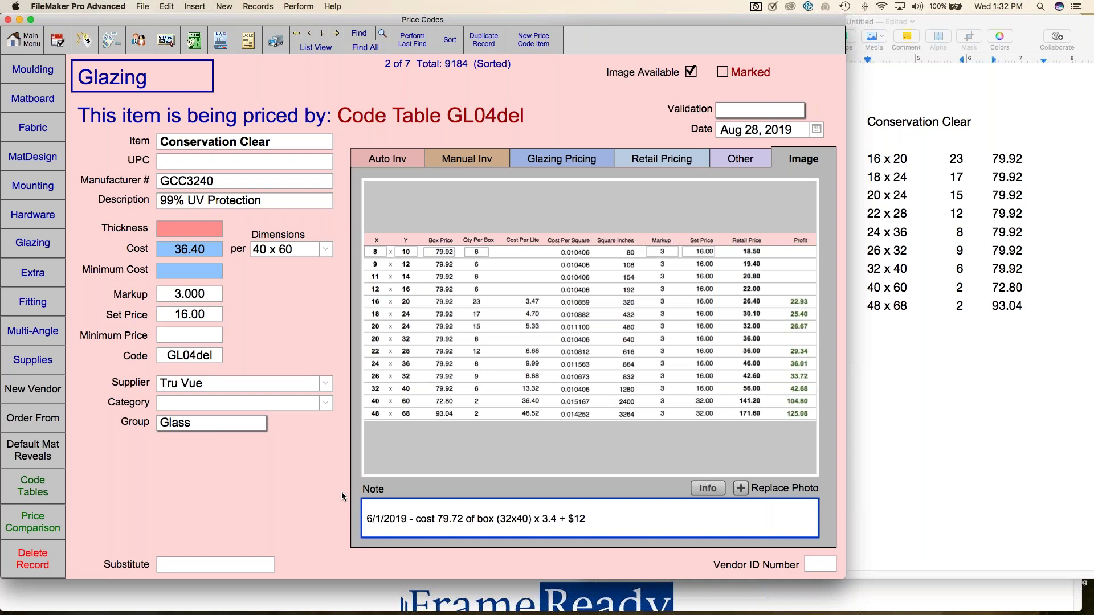
type("8/28/19 - cost 79.92 of (32  40")
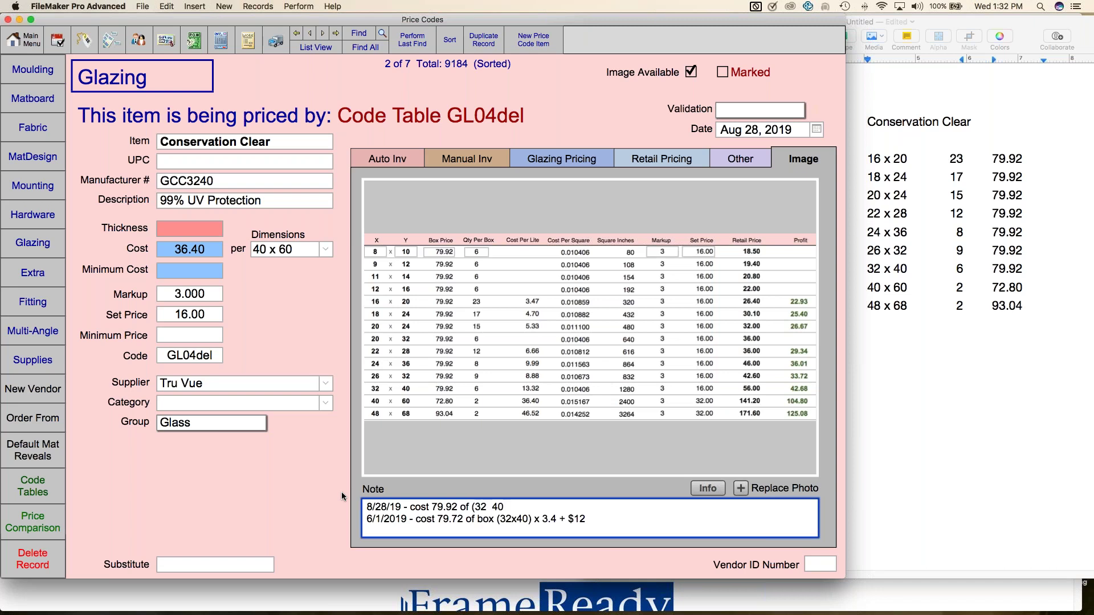
type(") x 3 + $16")
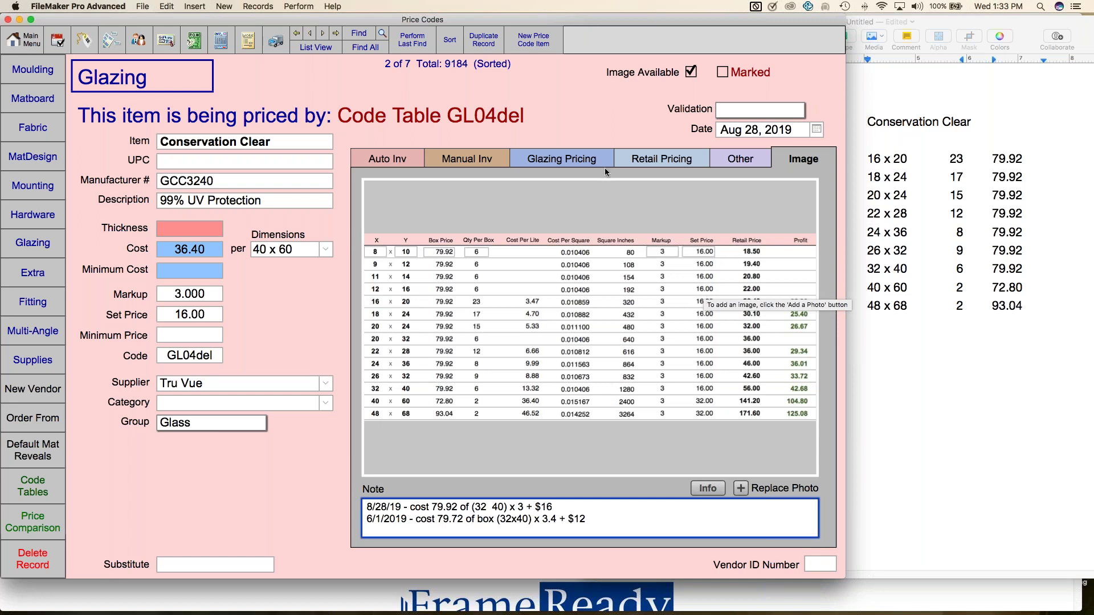
Step: Check the Conservation Clear price sampler and compare its prices with the other glass items in Price Comparison
left_click(582, 159)
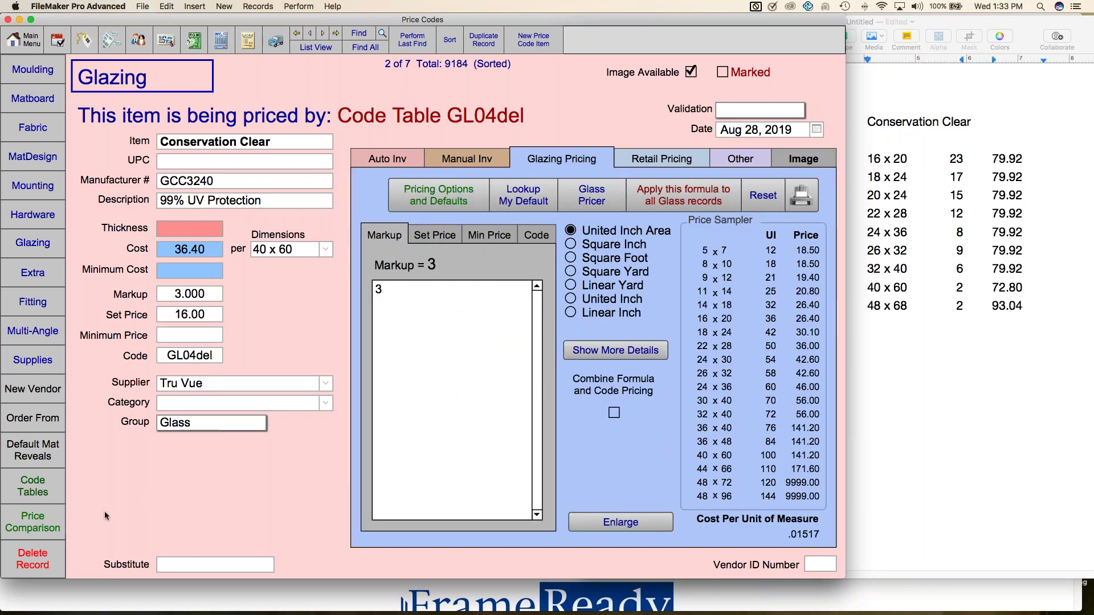
left_click(42, 523)
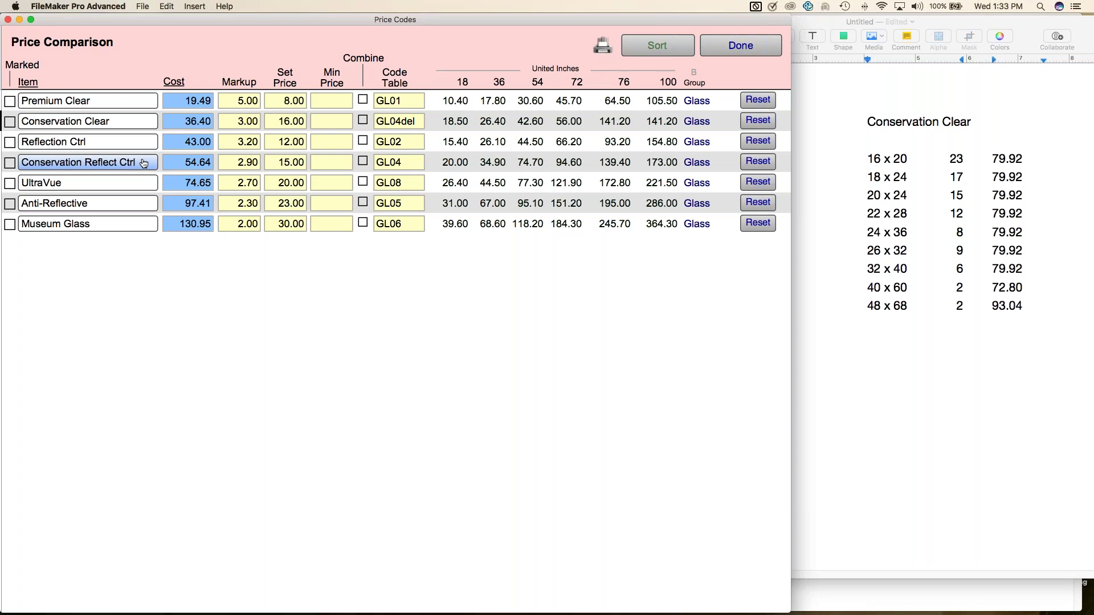
left_click(744, 47)
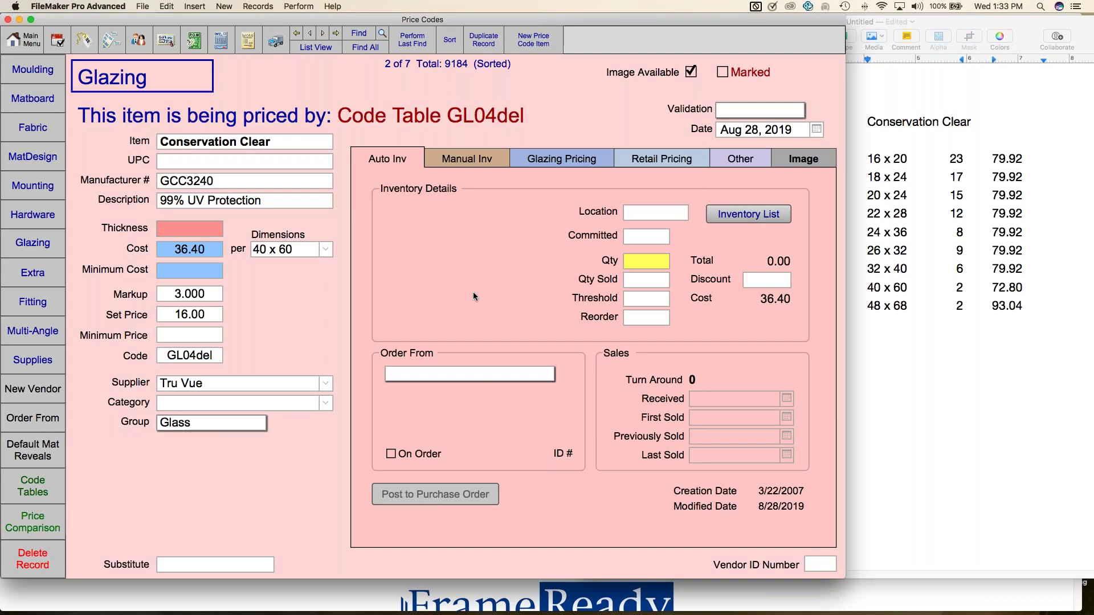
left_click(751, 217)
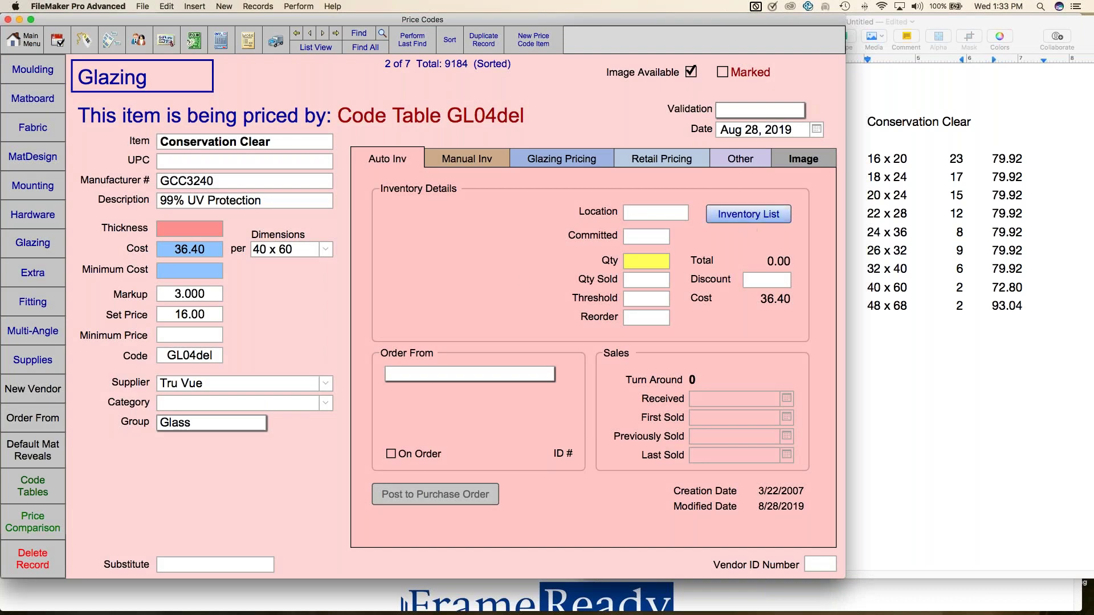
left_click(585, 163)
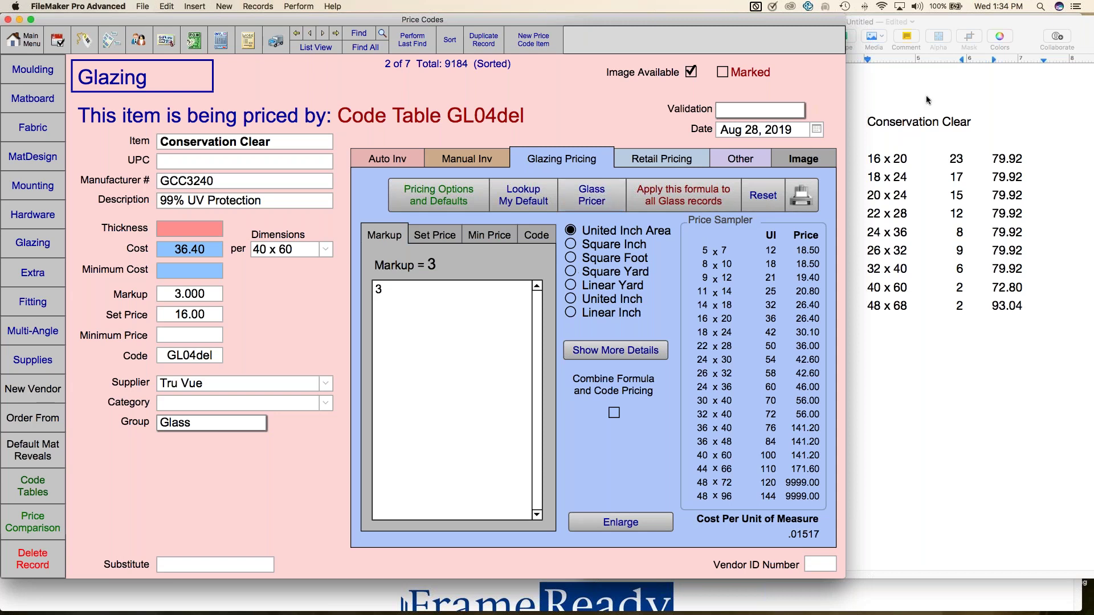
left_click(1083, 41)
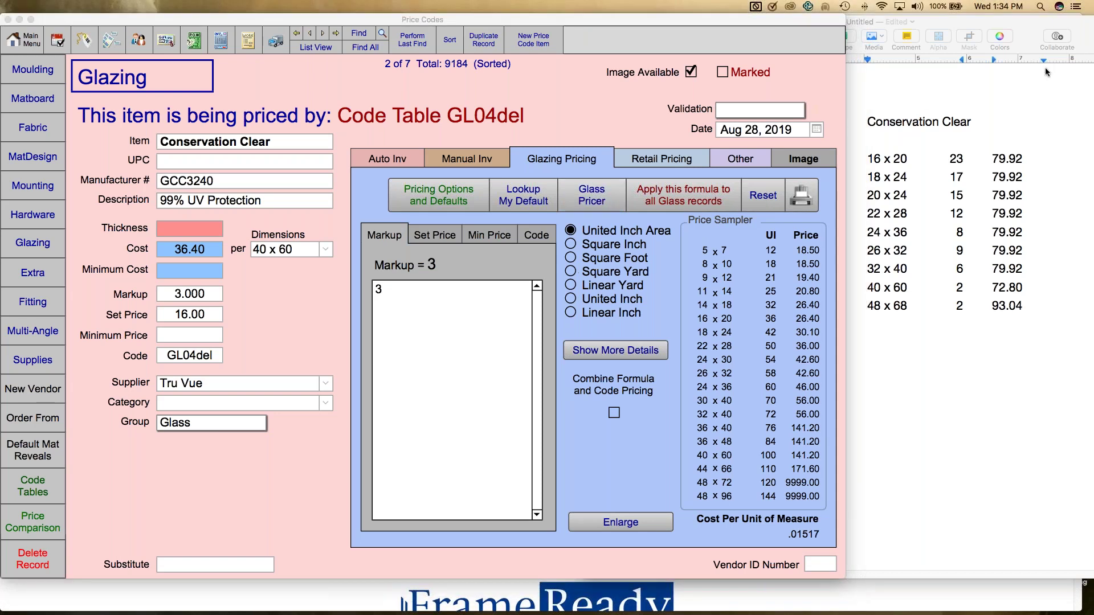